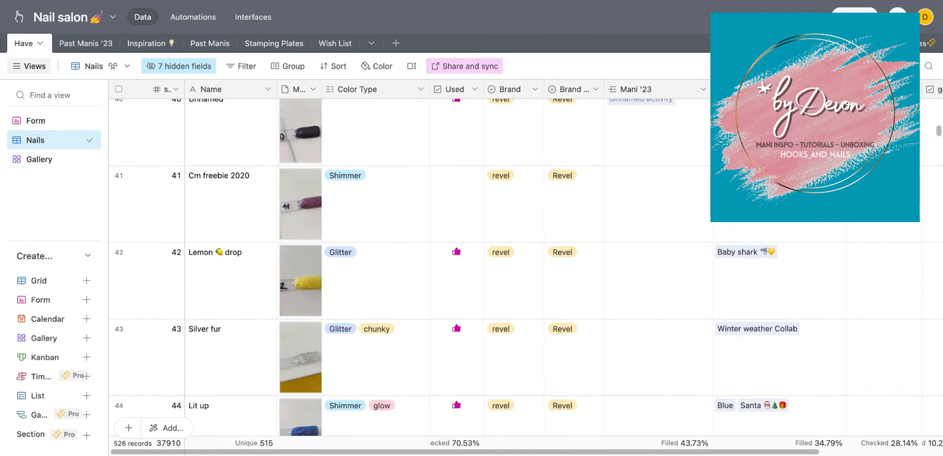
# Step: Browse the nail colour records in the Nails grid view of the Have table
pyautogui.scroll(-20, 409, 266)
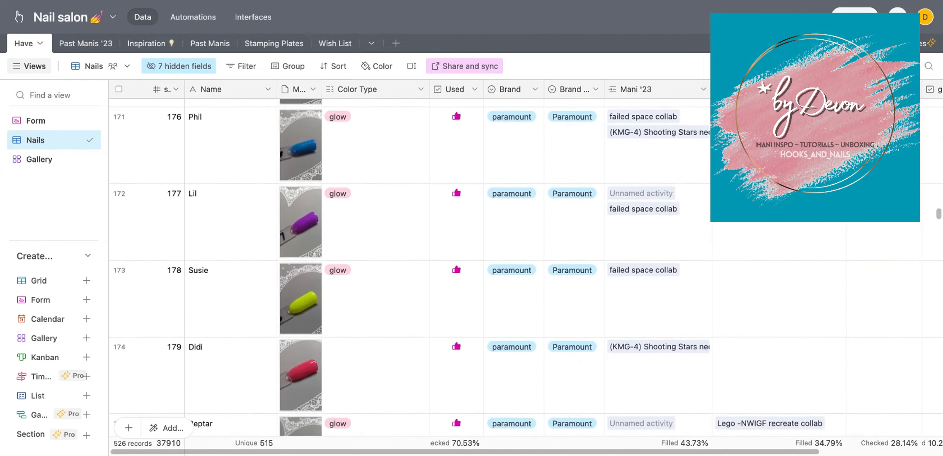
pyautogui.scroll(-20, 410, 266)
pyautogui.scroll(-20, 410, 266)
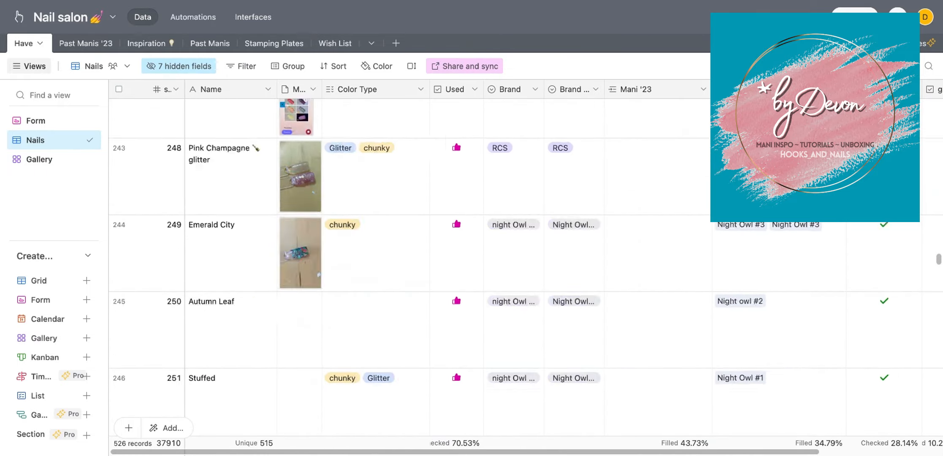
pyautogui.scroll(-20, 409, 266)
pyautogui.scroll(-20, 410, 266)
pyautogui.scroll(10, 409, 265)
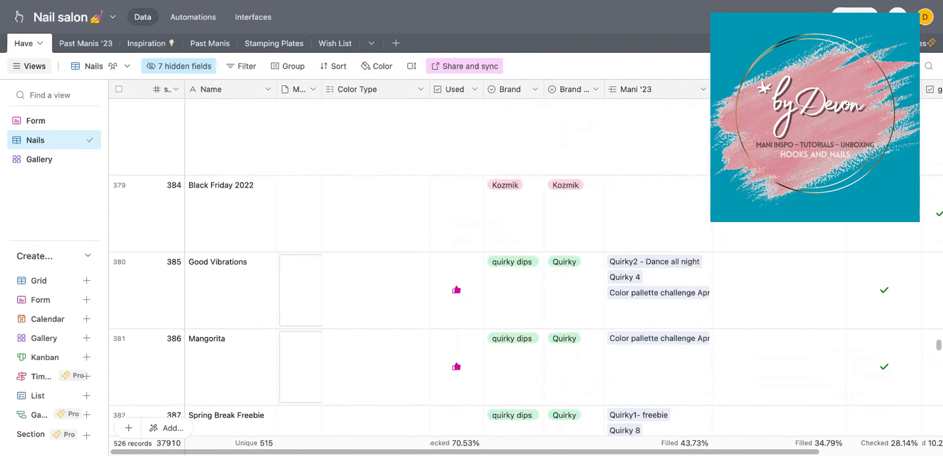
pyautogui.scroll(20, 409, 266)
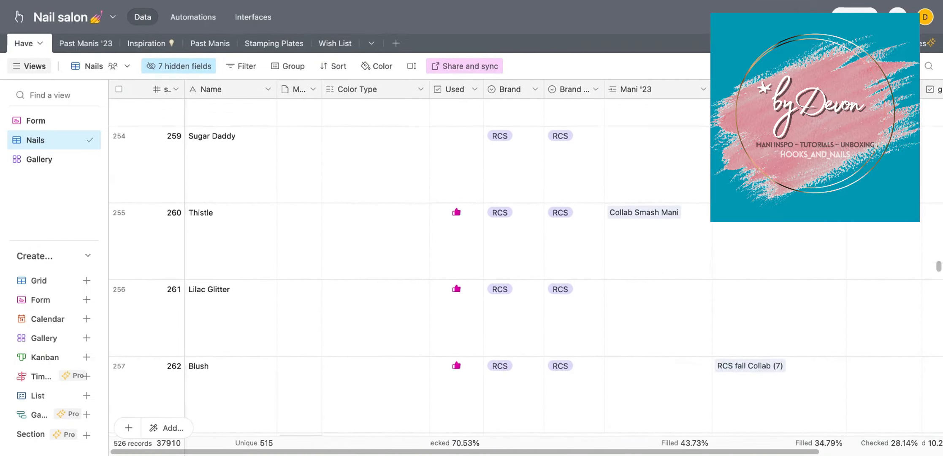
pyautogui.scroll(16, 410, 266)
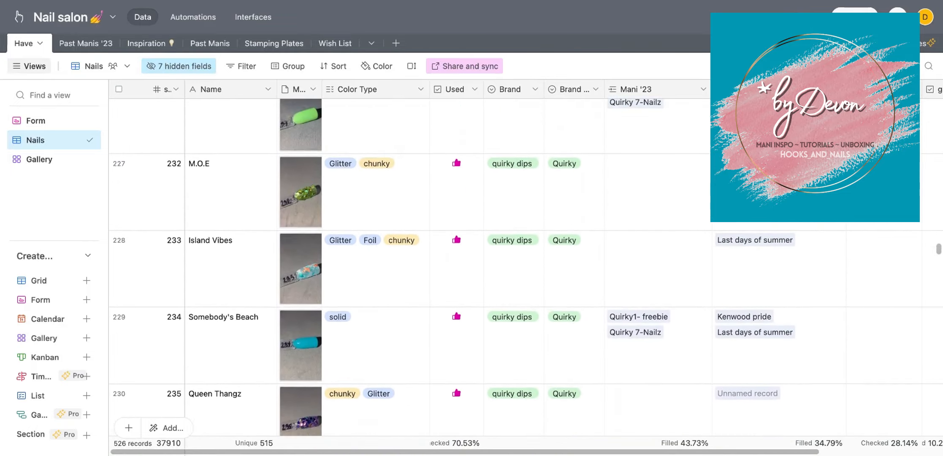
pyautogui.scroll(8, 410, 266)
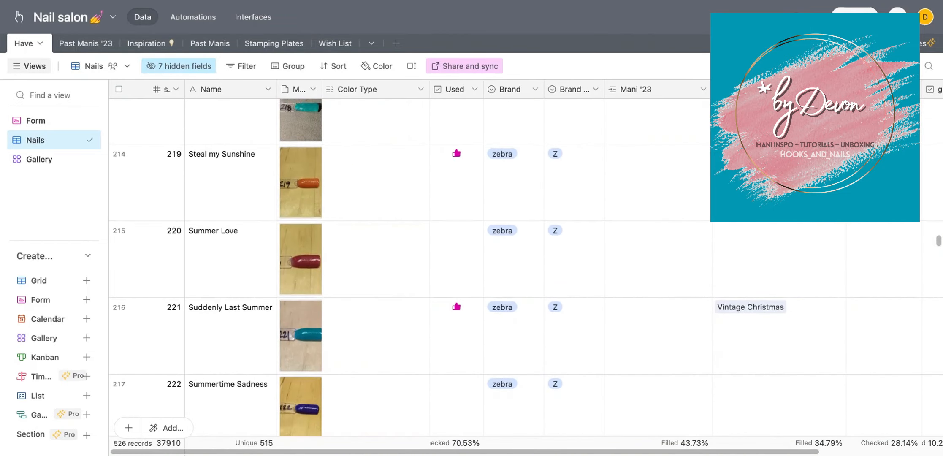
pyautogui.scroll(1, 410, 266)
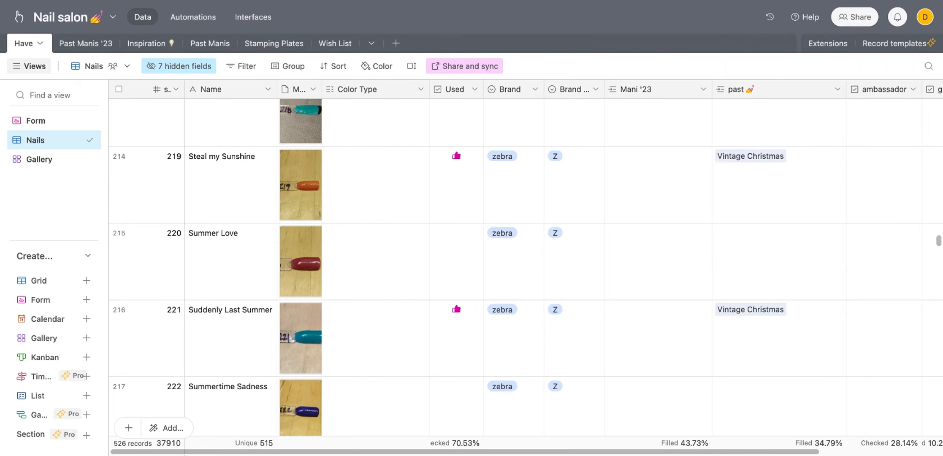
pyautogui.scroll(20, 256, 174)
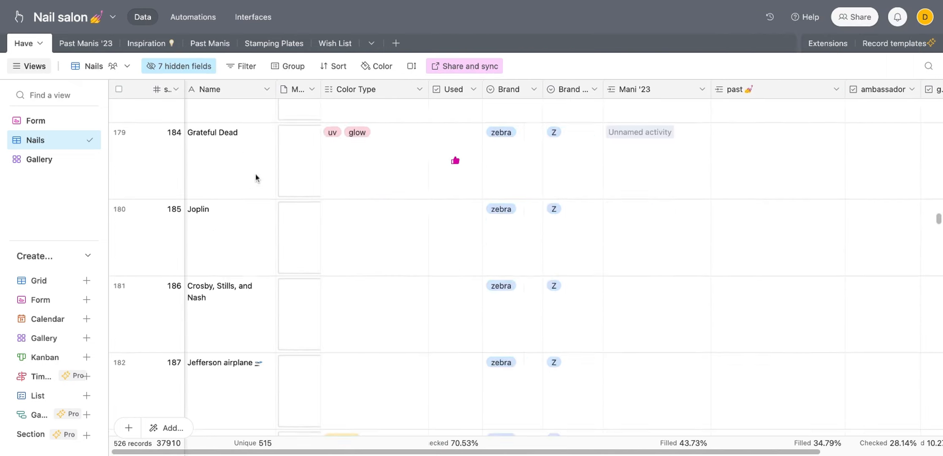
pyautogui.scroll(20, 256, 177)
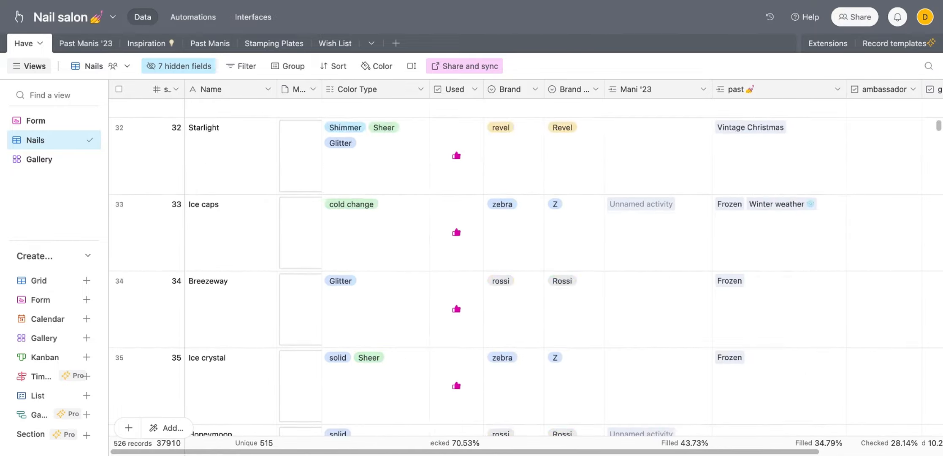
pyautogui.scroll(5, 256, 177)
# Step: Open the Have table's Form view and look through its fields
pyautogui.click(31, 122)
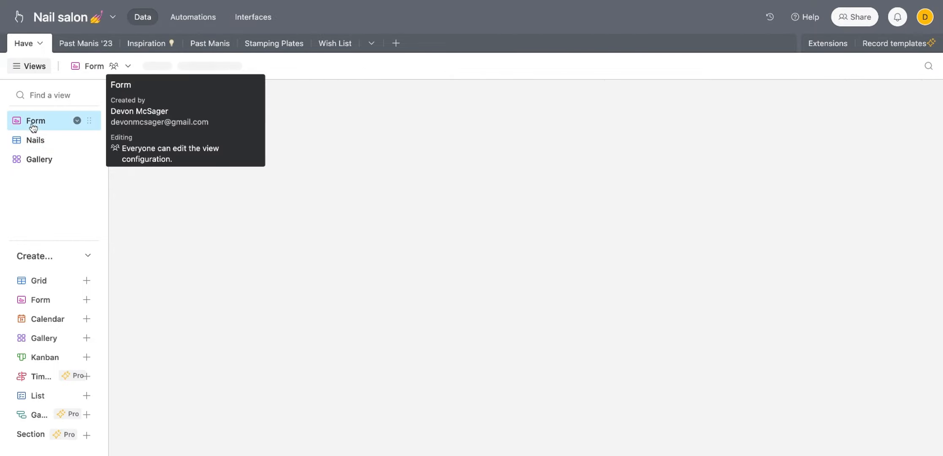
pyautogui.scroll(-10, 404, 318)
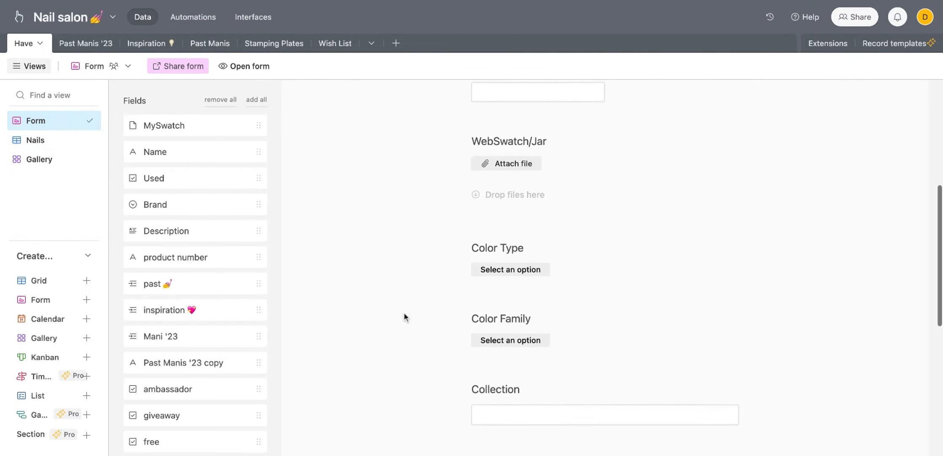
pyautogui.scroll(-5, 404, 318)
pyautogui.scroll(15, 428, 238)
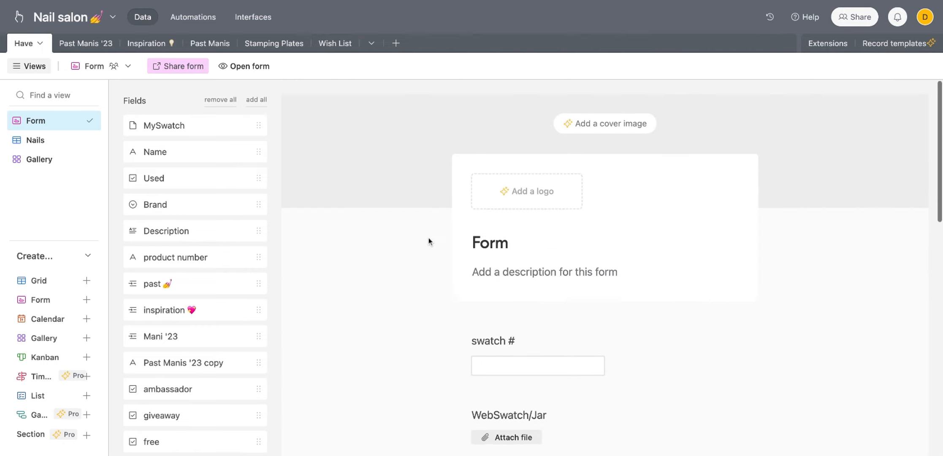
# Step: Browse the record cards in the Have table's Gallery view, and return to the Nails grid view
pyautogui.click(40, 140)
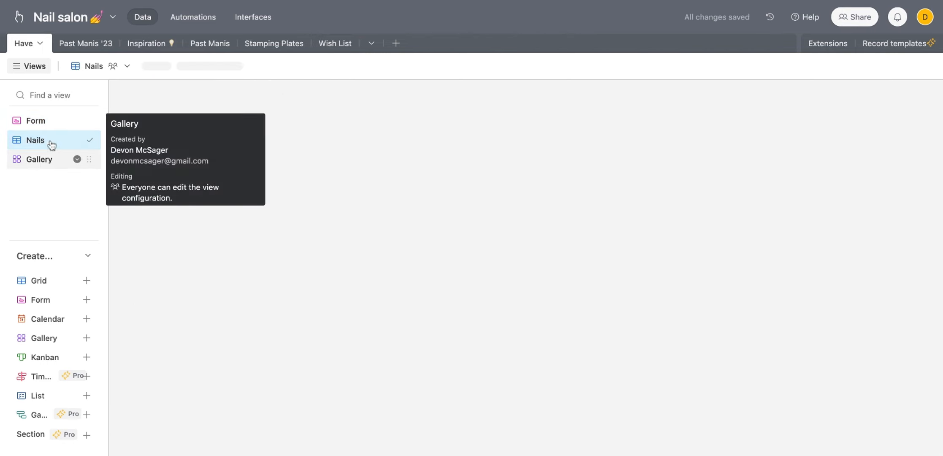
pyautogui.click(46, 162)
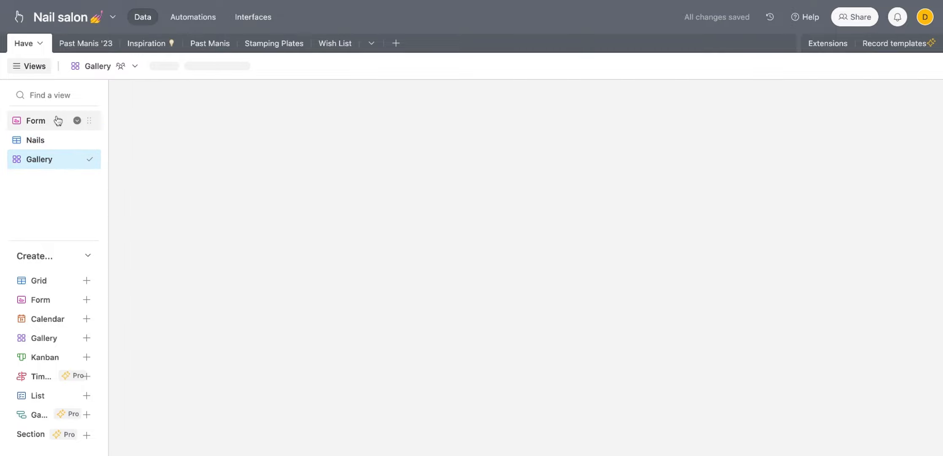
pyautogui.scroll(10, 331, 201)
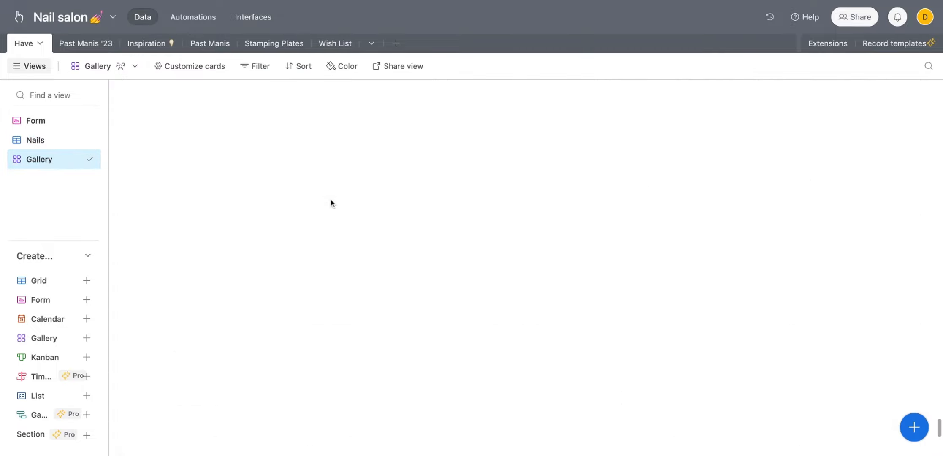
pyautogui.scroll(10, 522, 268)
pyautogui.scroll(2, 522, 267)
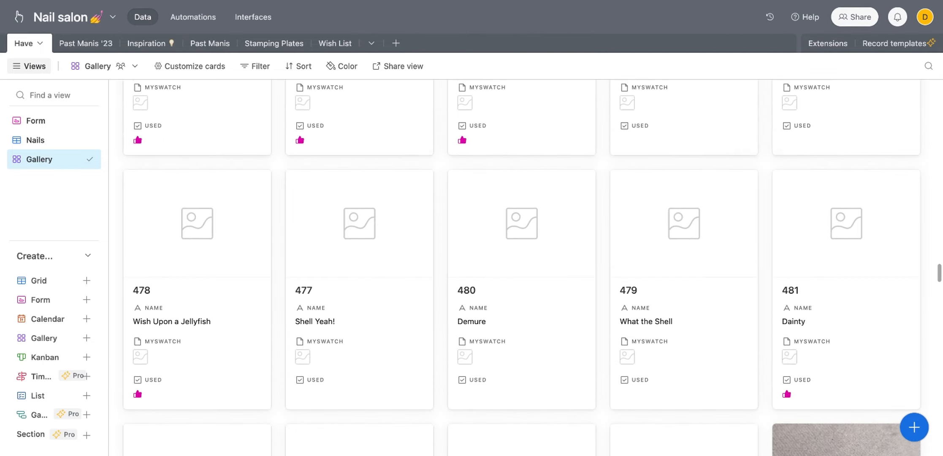
pyautogui.click(33, 142)
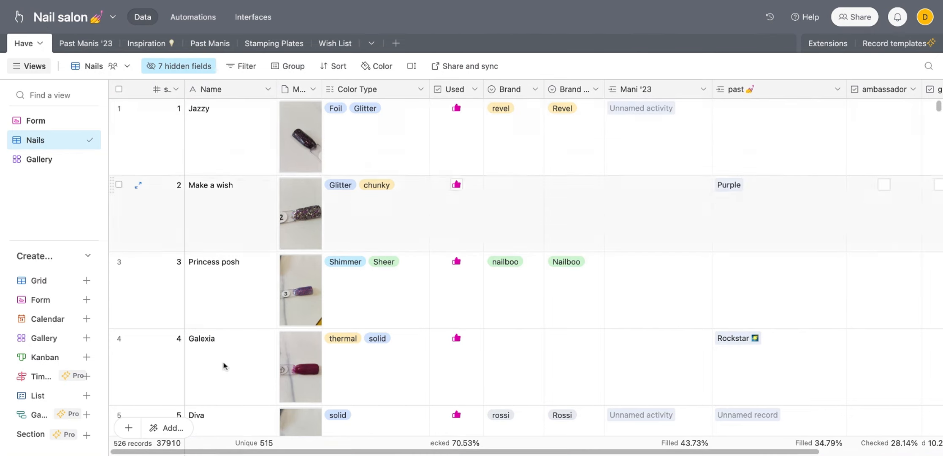
# Step: Create a blank table in the base and name it Have(demo)
pyautogui.click(395, 43)
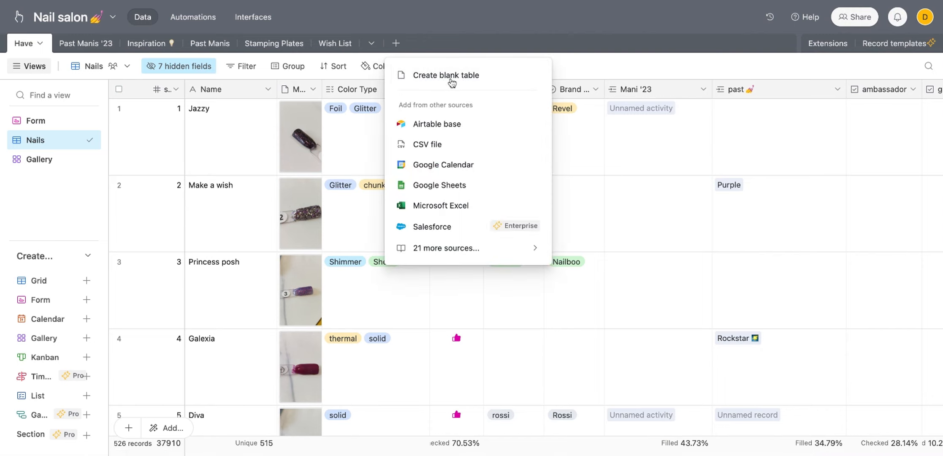
pyautogui.click(452, 76)
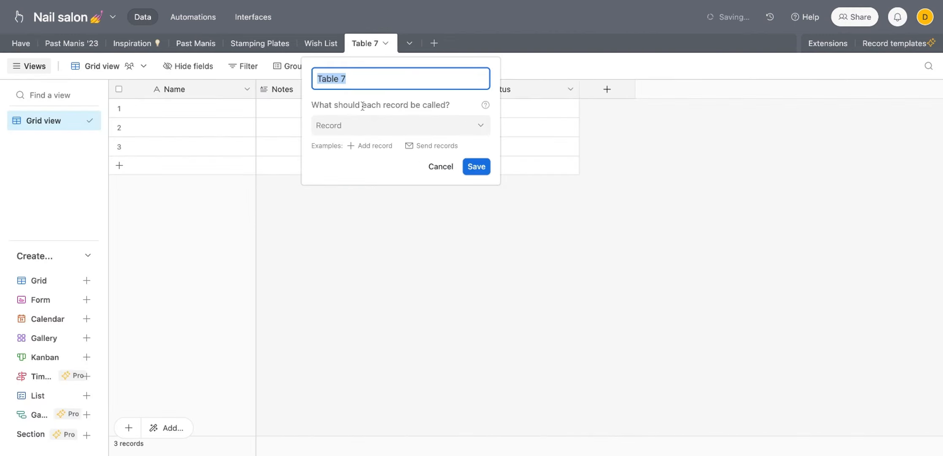
pyautogui.write('Have')
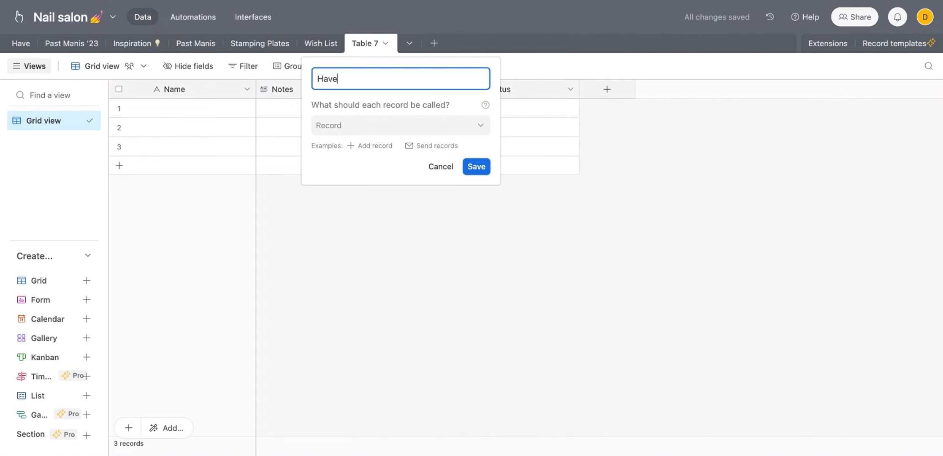
pyautogui.click(478, 170)
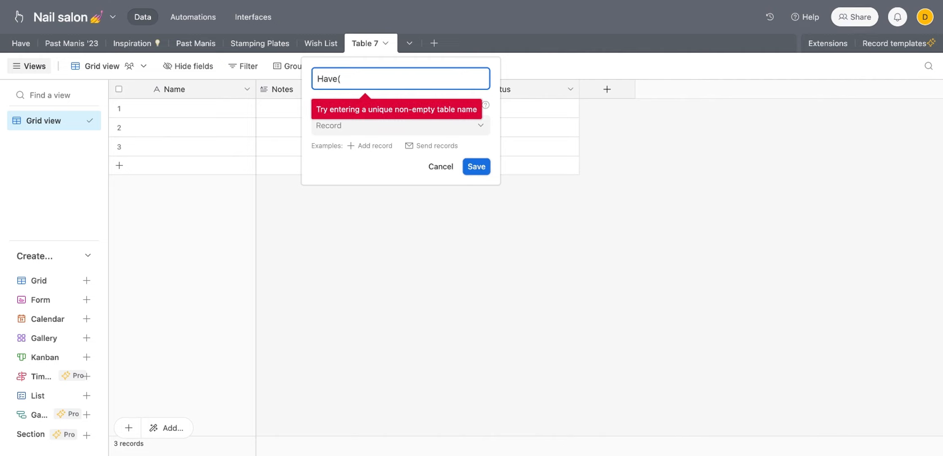
pyautogui.write(')')
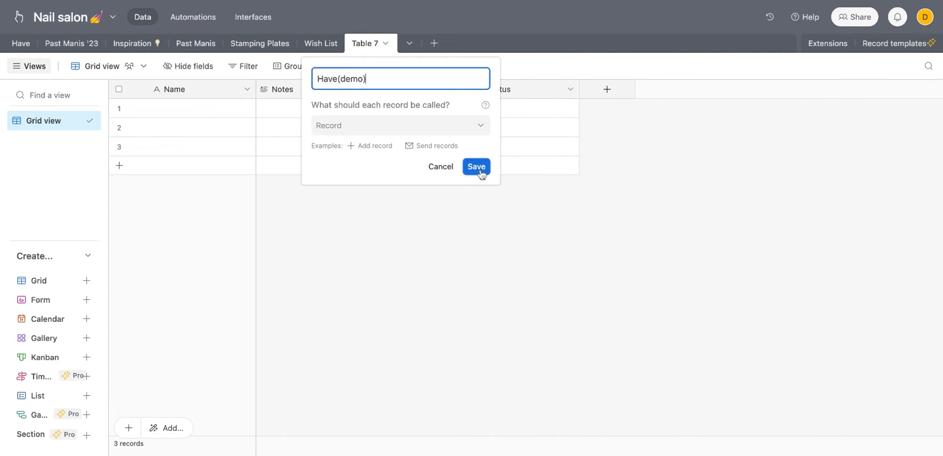
pyautogui.click(479, 169)
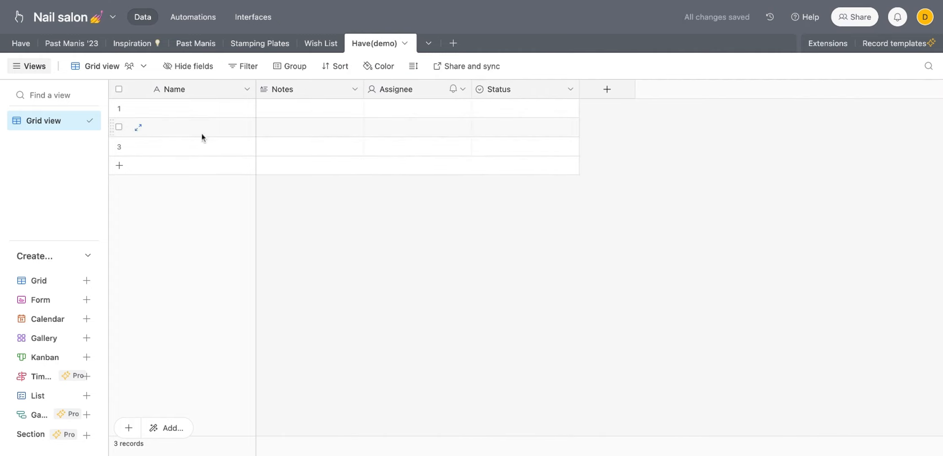
pyautogui.click(183, 92)
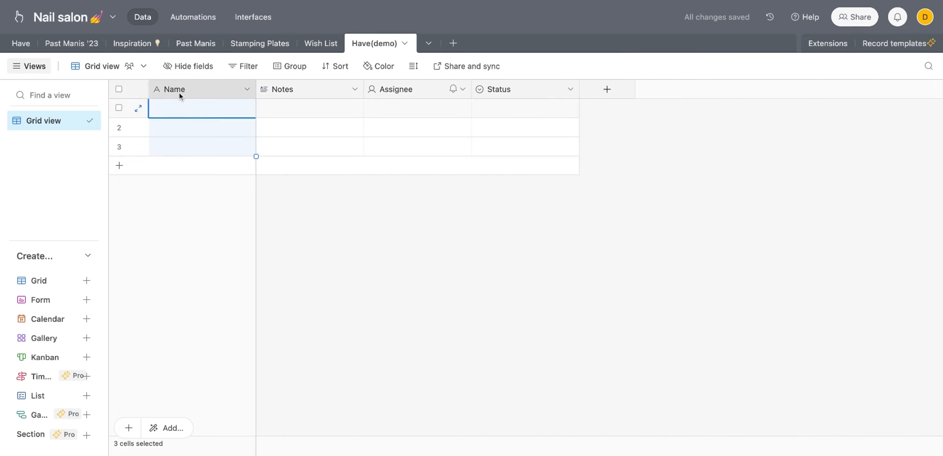
pyautogui.click(138, 109)
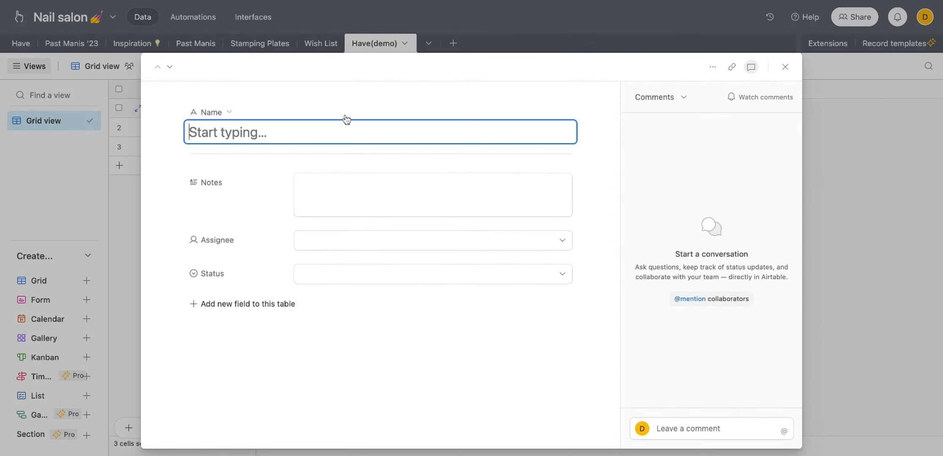
pyautogui.click(715, 70)
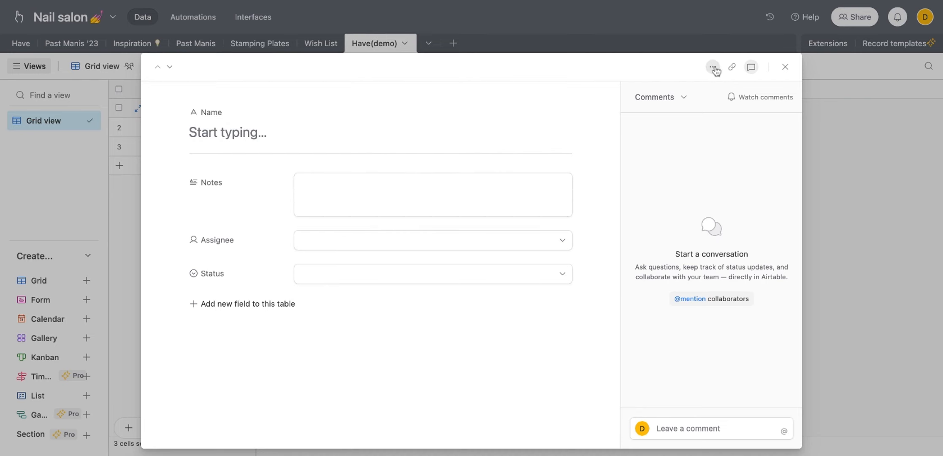
pyautogui.click(715, 69)
pyautogui.press('Escape')
pyautogui.press('Escape')
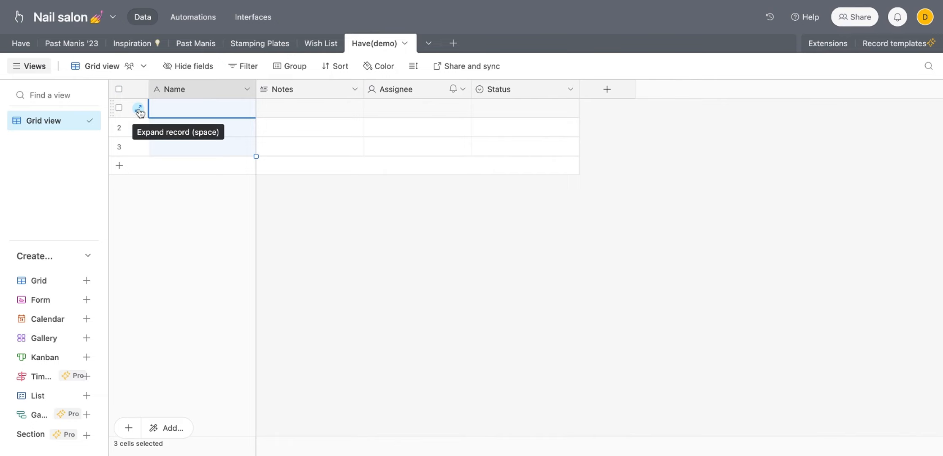
pyautogui.press('Escape')
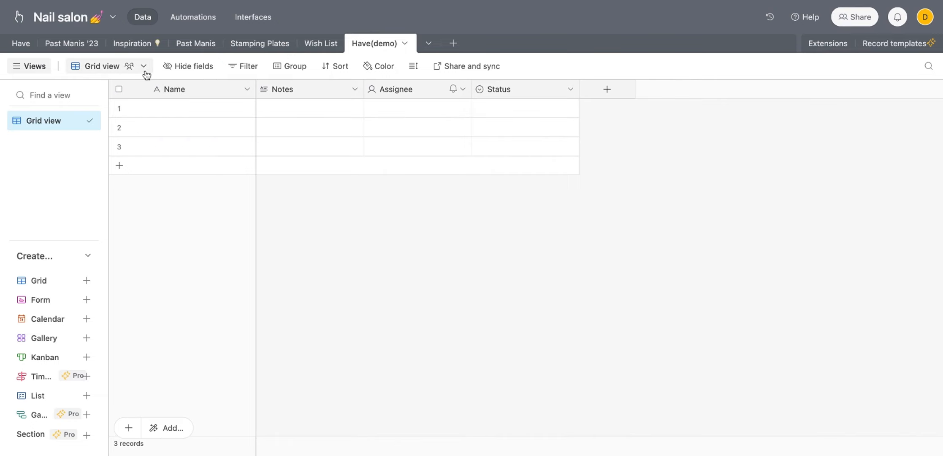
# Step: Expand the first record of the Have(demo) table and check the actions available for it
pyautogui.click(139, 109)
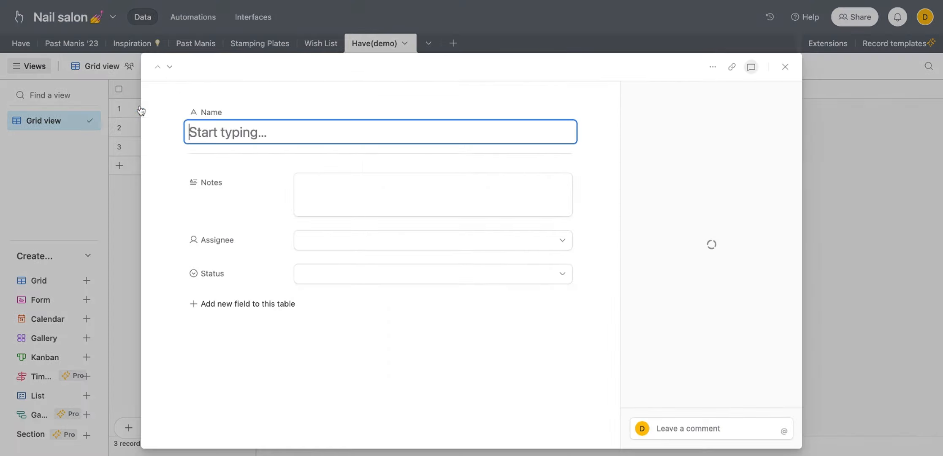
pyautogui.click(713, 68)
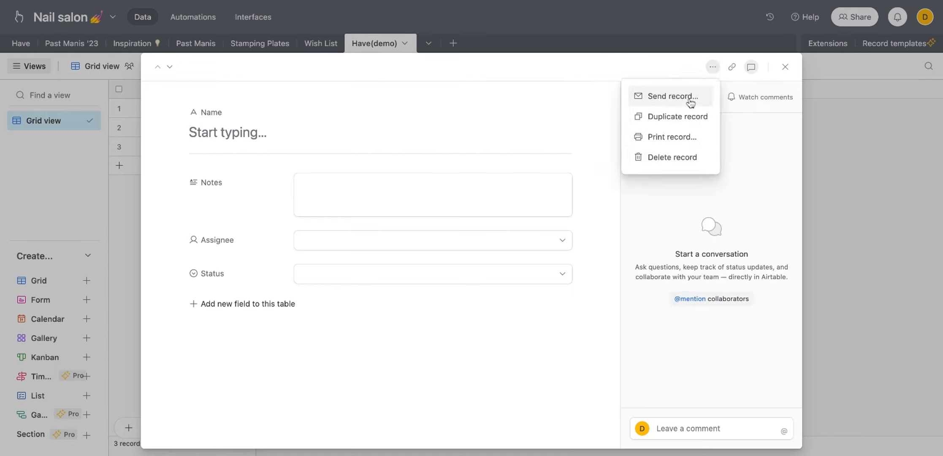
pyautogui.click(432, 339)
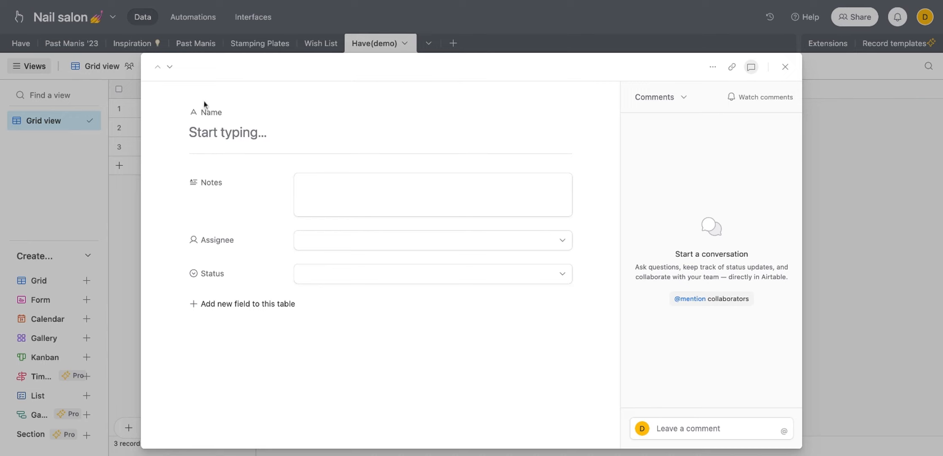
# Step: Rename the table's primary field as # and change its type to Number
pyautogui.click(229, 111)
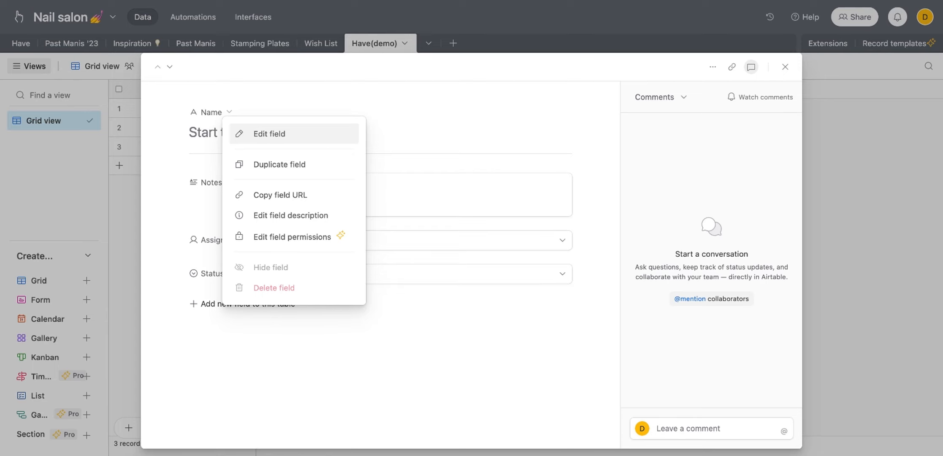
pyautogui.click(260, 144)
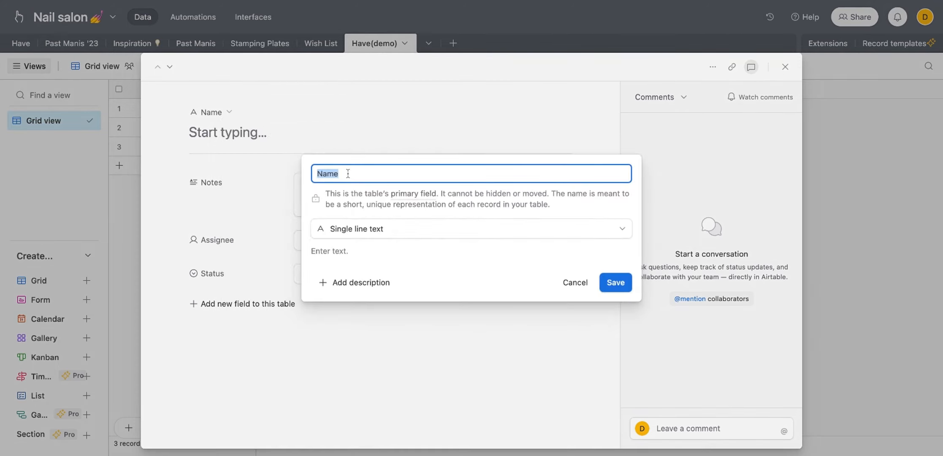
pyautogui.write('#')
pyautogui.click(604, 233)
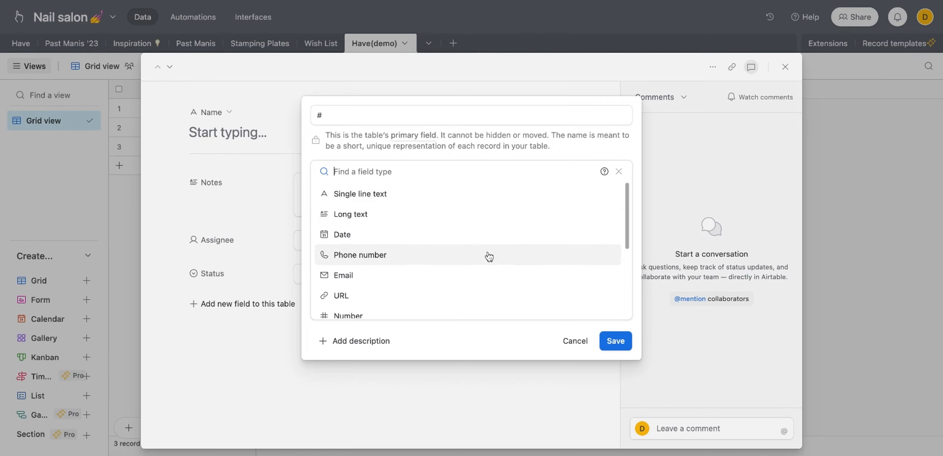
pyautogui.scroll(-2, 479, 308)
pyautogui.click(431, 277)
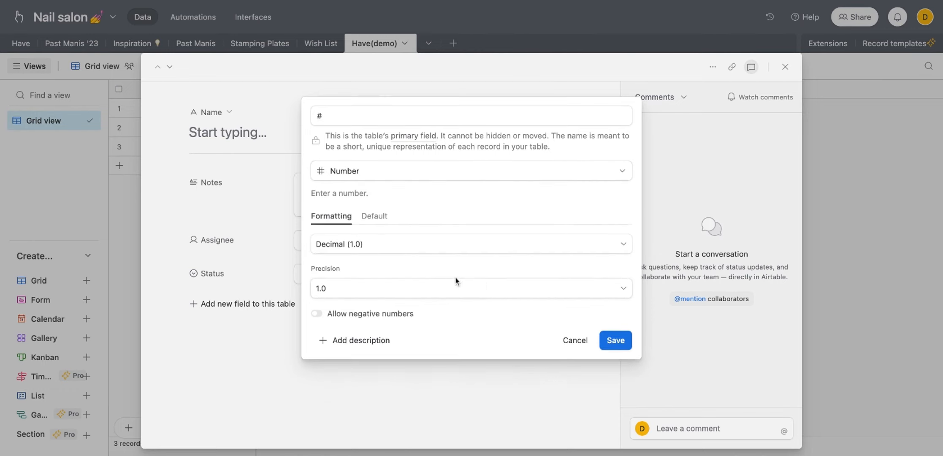
pyautogui.click(614, 345)
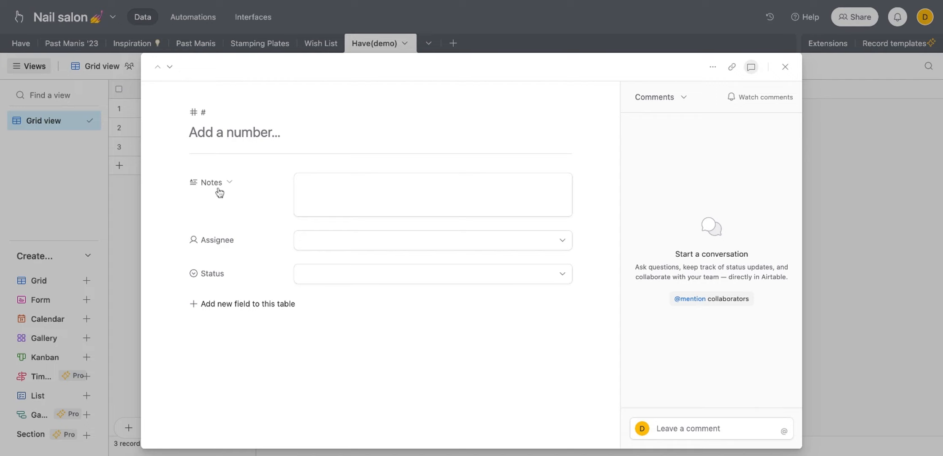
pyautogui.click(229, 183)
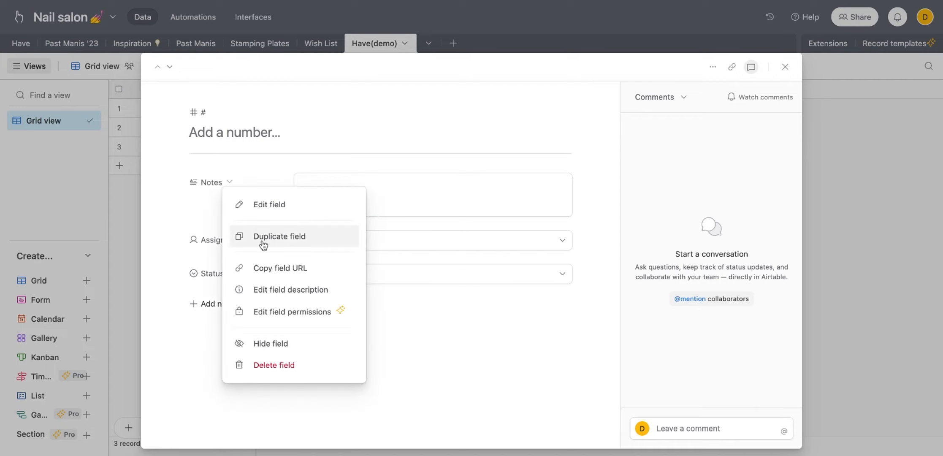
pyautogui.click(263, 206)
pyautogui.write('Name')
pyautogui.click(472, 199)
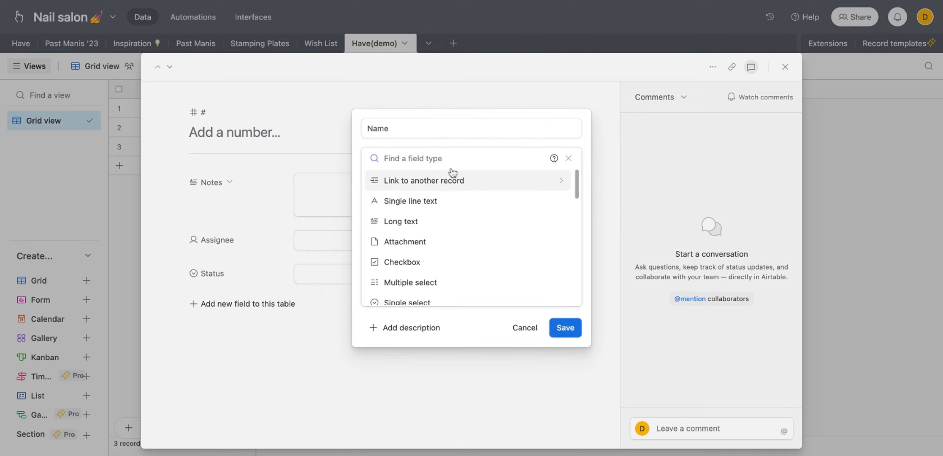
pyautogui.click(531, 329)
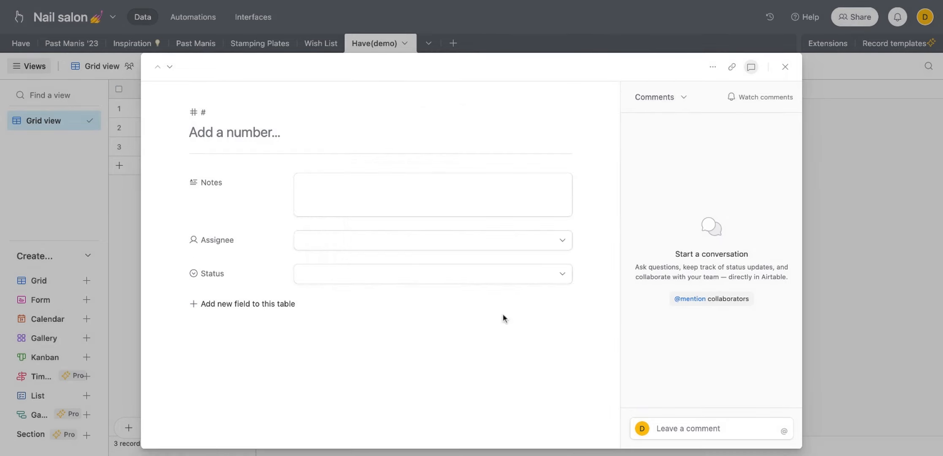
# Step: Rename the Notes field as Name and change its type to Single line text, leaving the default value empty
pyautogui.click(229, 182)
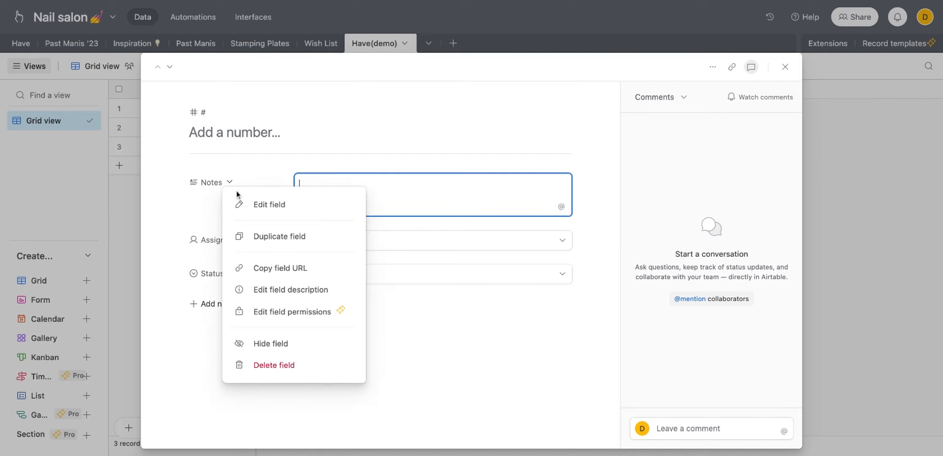
pyautogui.click(255, 208)
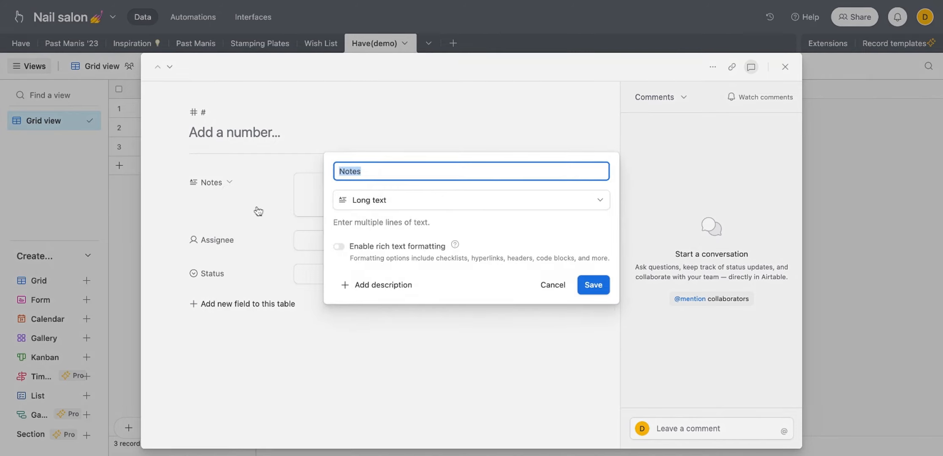
pyautogui.click(368, 171)
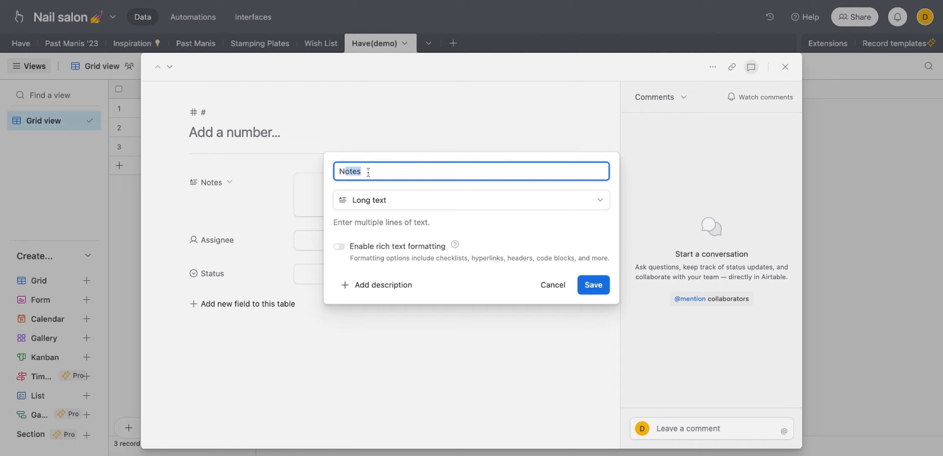
pyautogui.hotkey('shift', 'Left')
pyautogui.write('a')
pyautogui.press('BackSpace')
pyautogui.write('Name')
pyautogui.click(402, 199)
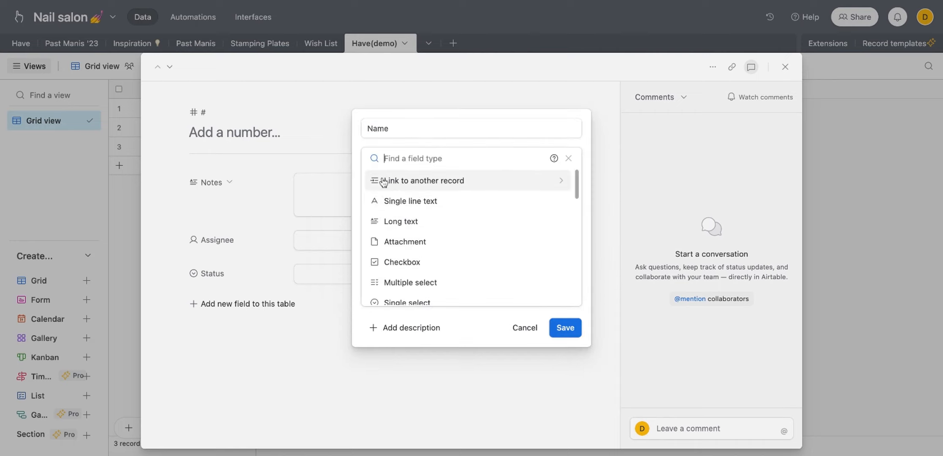
pyautogui.click(426, 210)
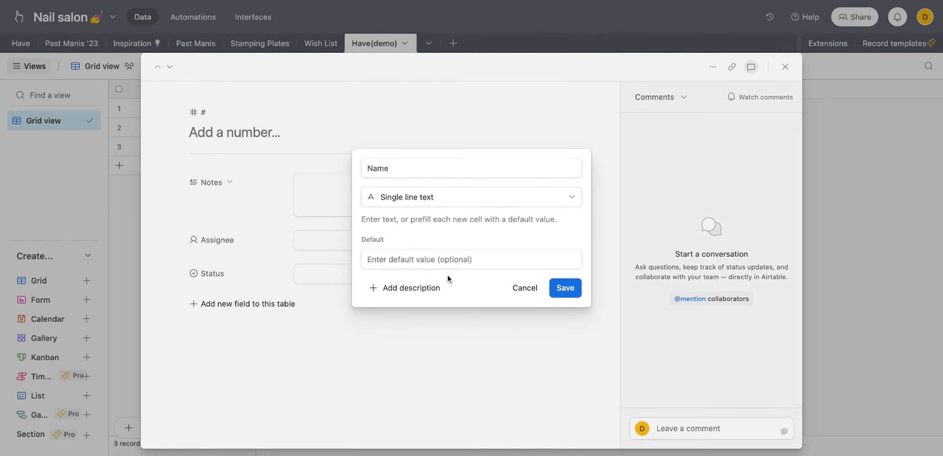
pyautogui.click(385, 256)
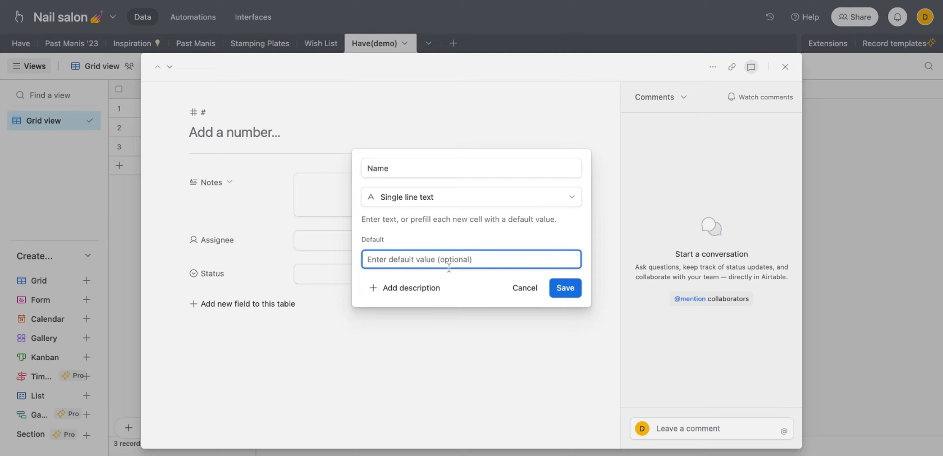
pyautogui.click(570, 295)
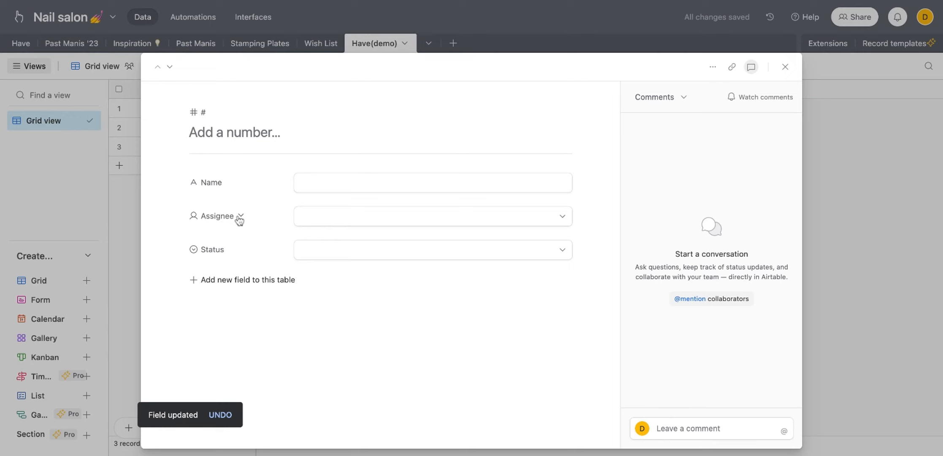
# Step: Rename the Assignee field as Brand and choose Single select as its type
pyautogui.click(239, 217)
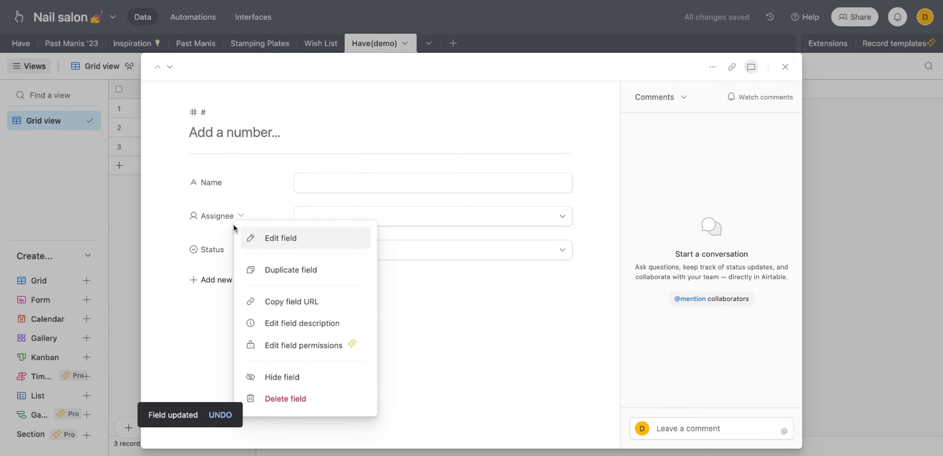
pyautogui.click(271, 238)
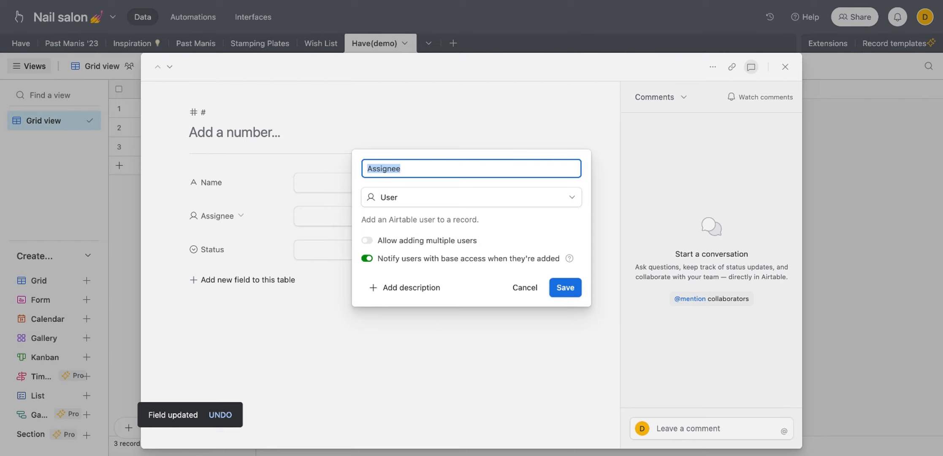
pyautogui.write('Brand')
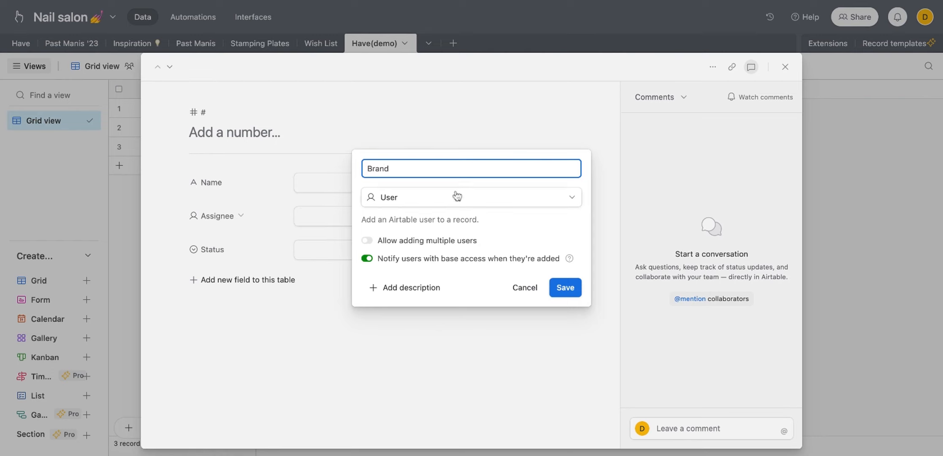
pyautogui.click(457, 196)
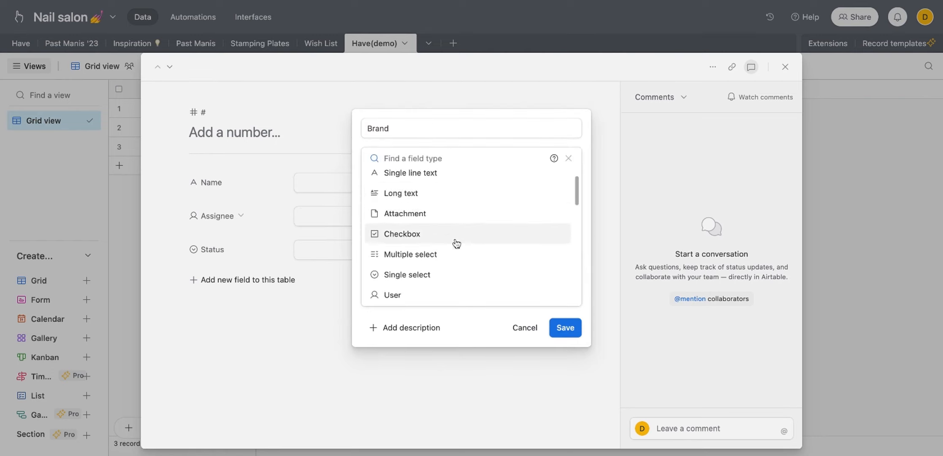
pyautogui.click(413, 275)
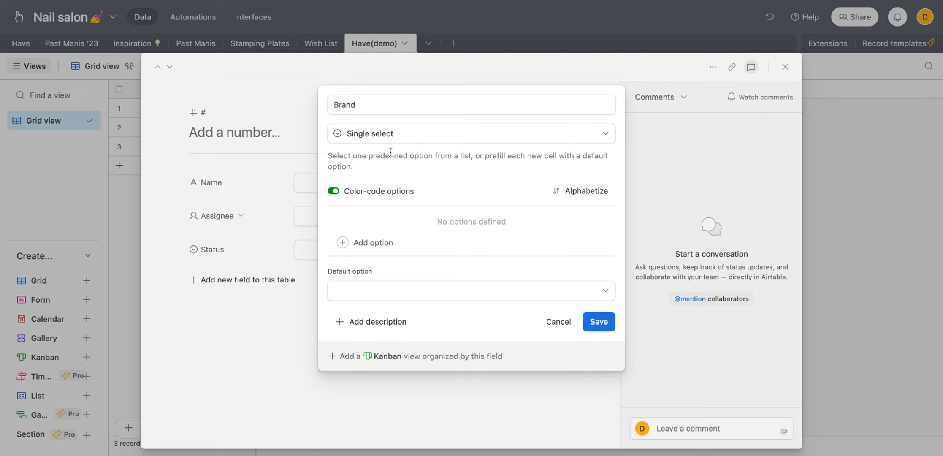
# Step: Add the options Thunderbird Lande, KMG and iDT to the Brand field, followed by a blank fourth option
pyautogui.click(348, 245)
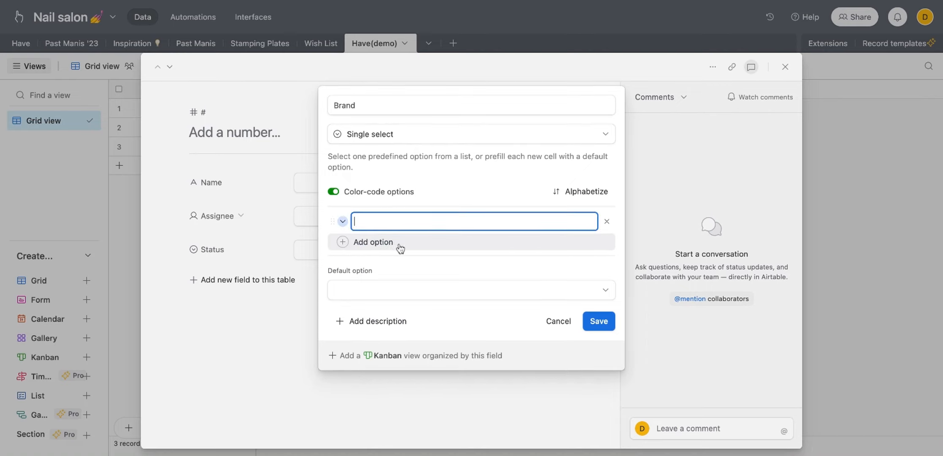
pyautogui.write('Thunderbird Lande')
pyautogui.click(357, 244)
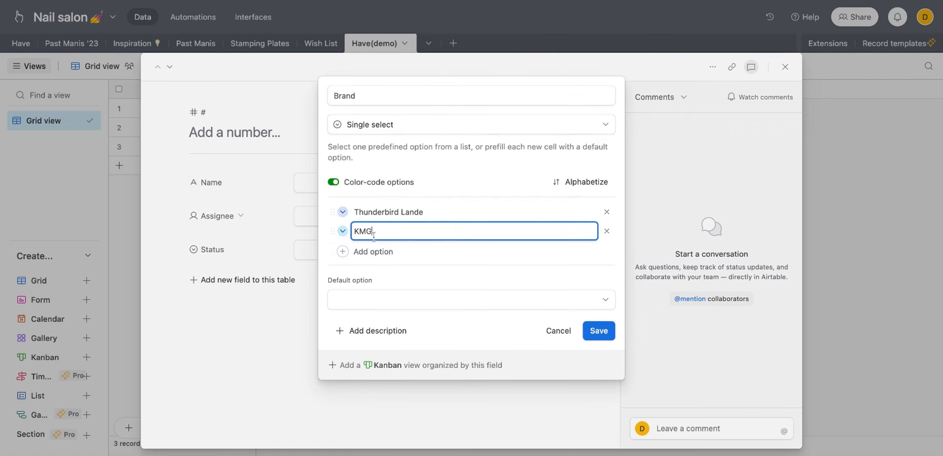
pyautogui.click(345, 253)
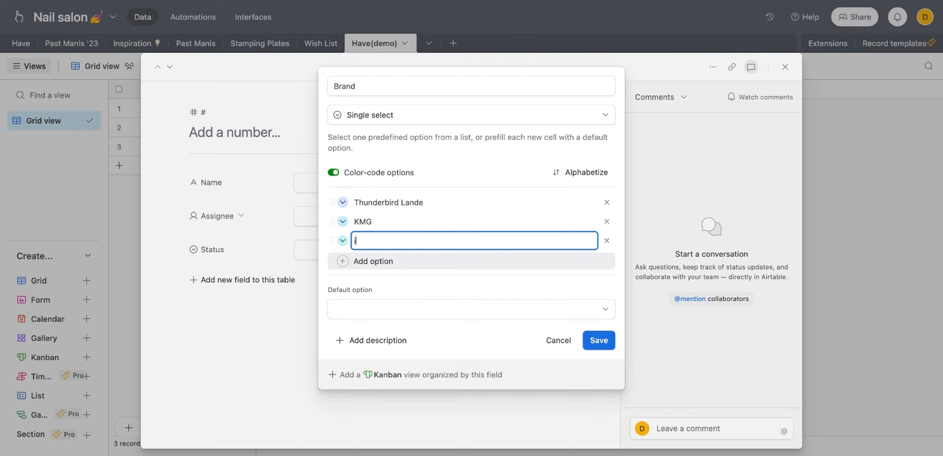
pyautogui.write('iDT')
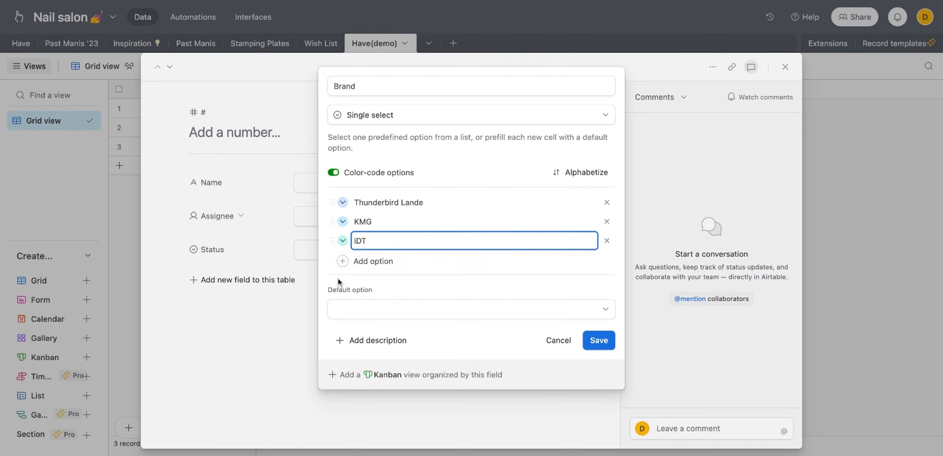
pyautogui.click(343, 260)
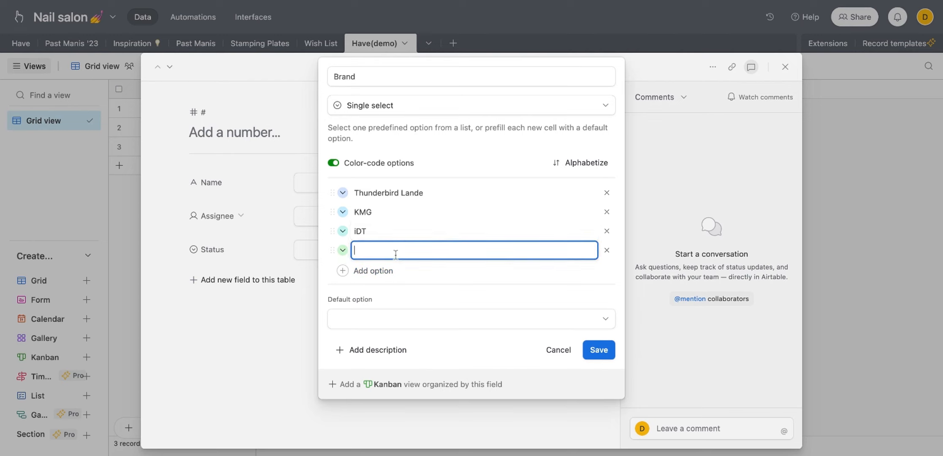
# Step: Colour the Brand options orange for Thunderbird Lande, pink for KMG and light blue for iDT, and save the field
pyautogui.click(343, 193)
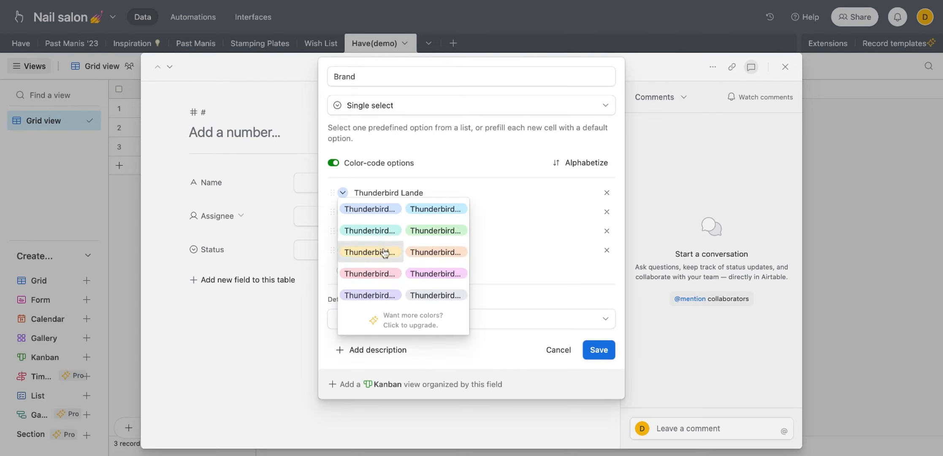
pyautogui.click(436, 252)
pyautogui.click(343, 211)
pyautogui.click(376, 289)
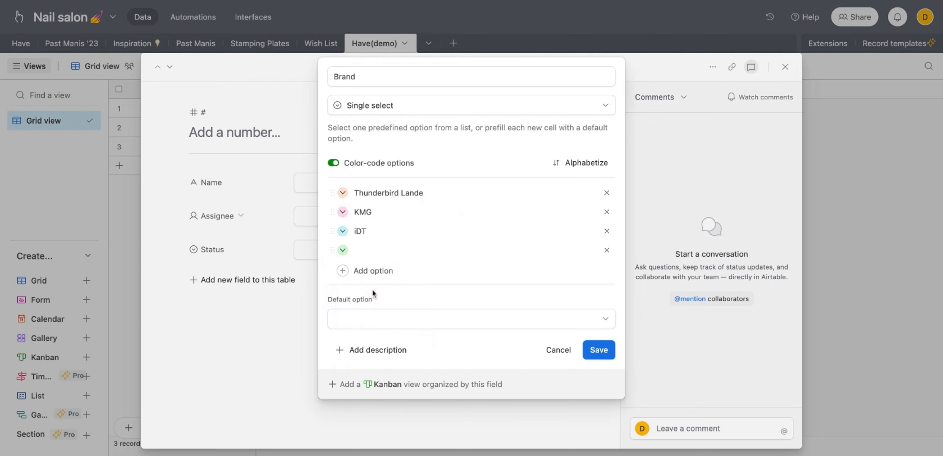
pyautogui.click(343, 231)
pyautogui.click(437, 248)
pyautogui.click(601, 352)
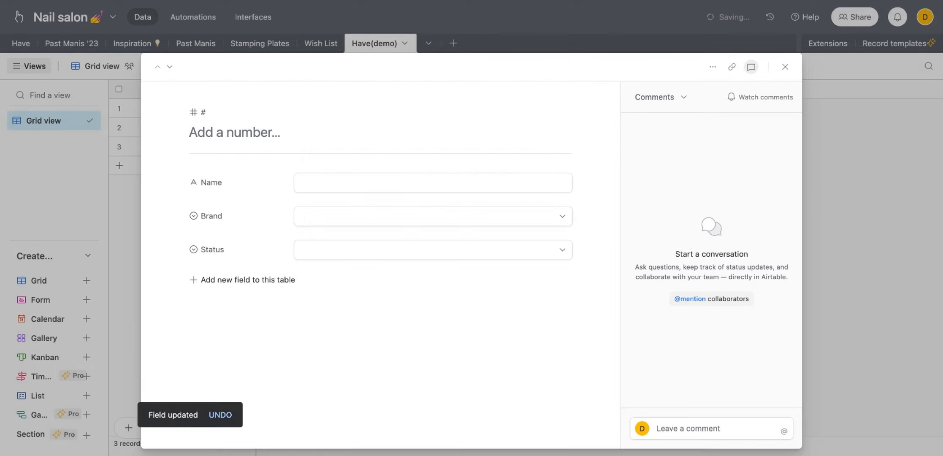
# Step: Add Revel as a new Brand option from within the record and select it as the record's brand
pyautogui.click(395, 223)
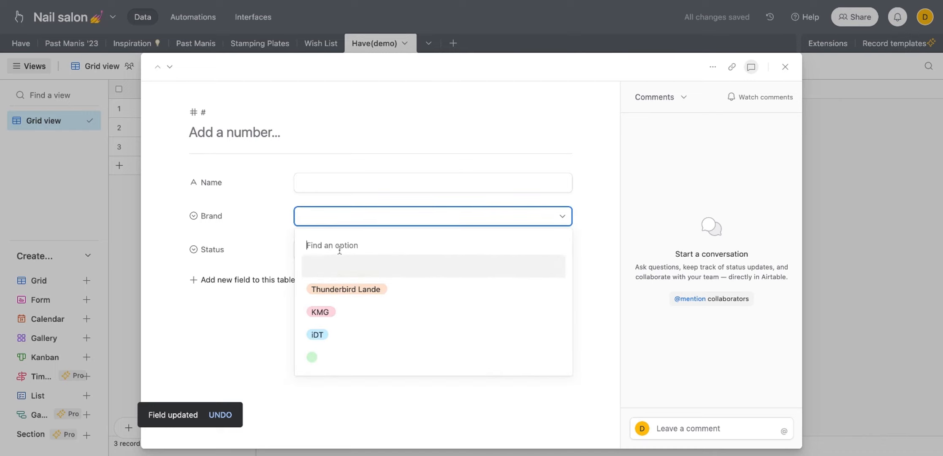
pyautogui.click(338, 274)
pyautogui.click(339, 217)
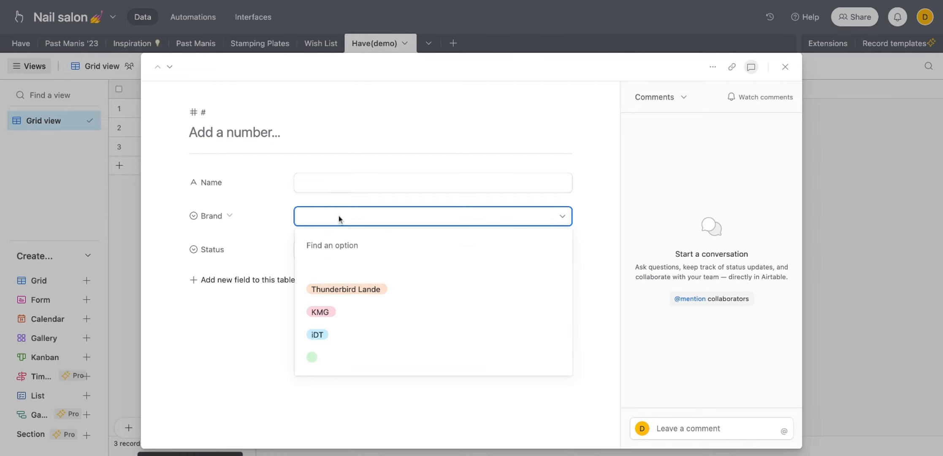
pyautogui.write('Revel')
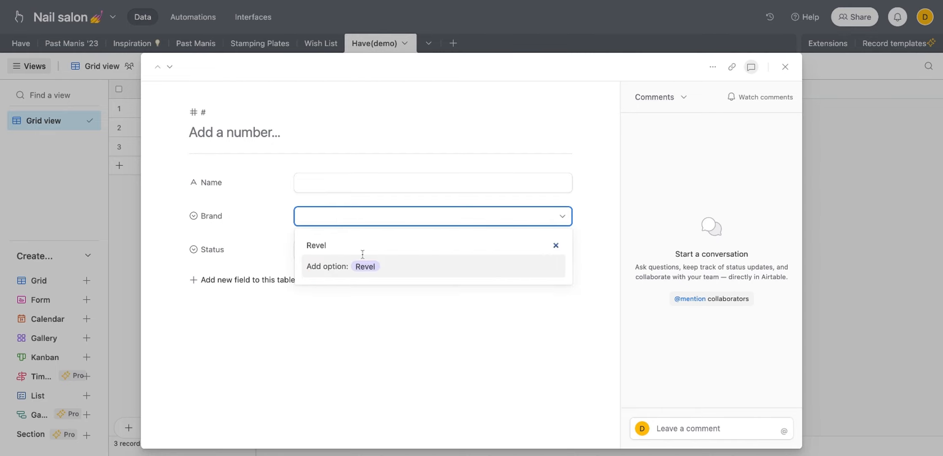
pyautogui.click(372, 272)
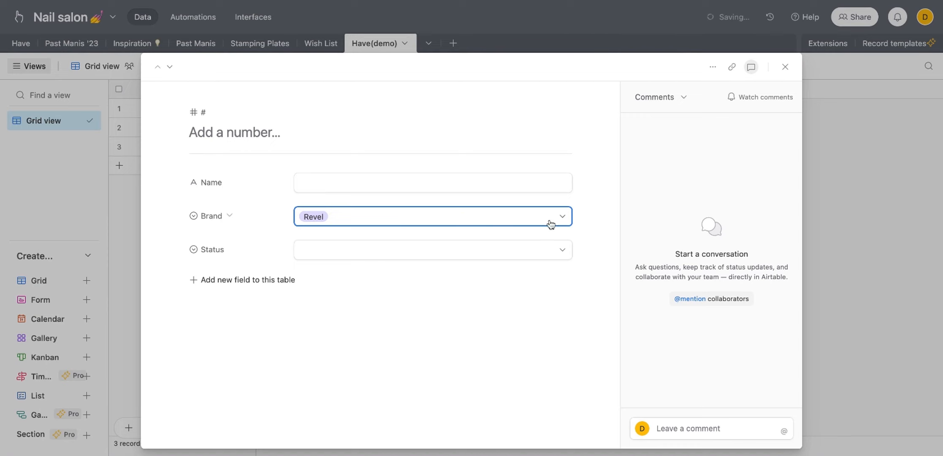
# Step: Review the settings of the Status field without changing them, and close the expanded record
pyautogui.click(231, 249)
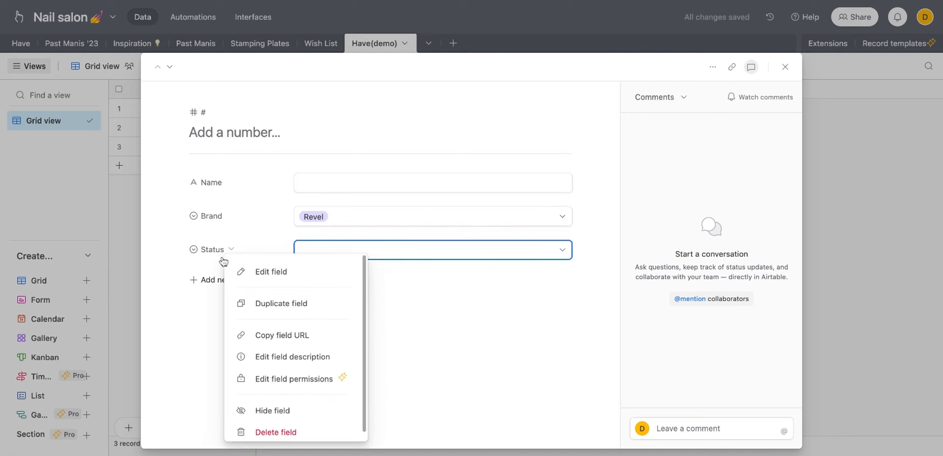
pyautogui.click(257, 273)
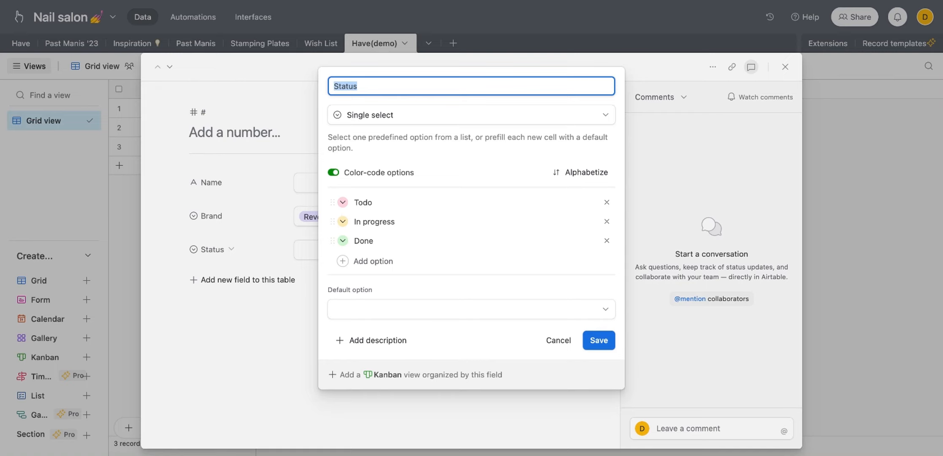
pyautogui.click(566, 351)
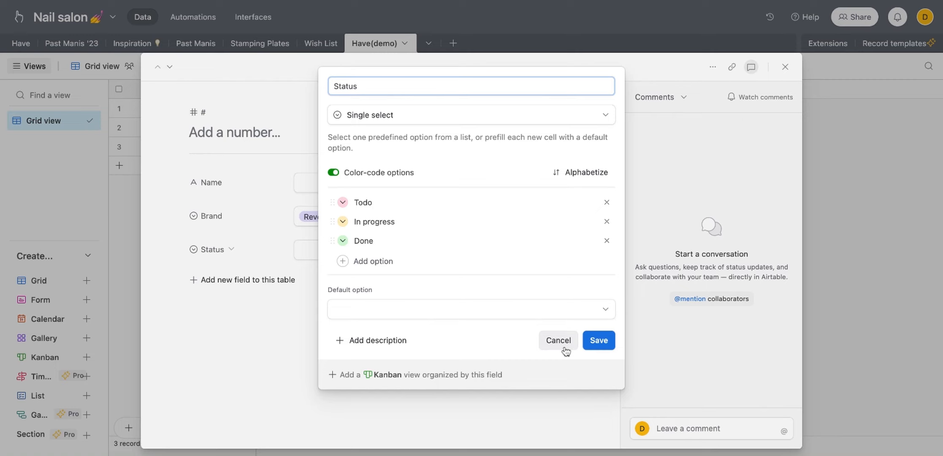
pyautogui.click(566, 351)
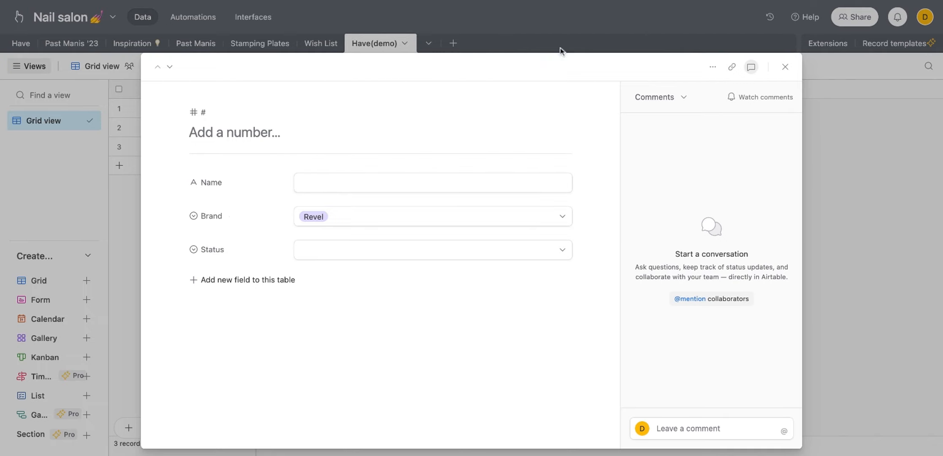
pyautogui.click(786, 67)
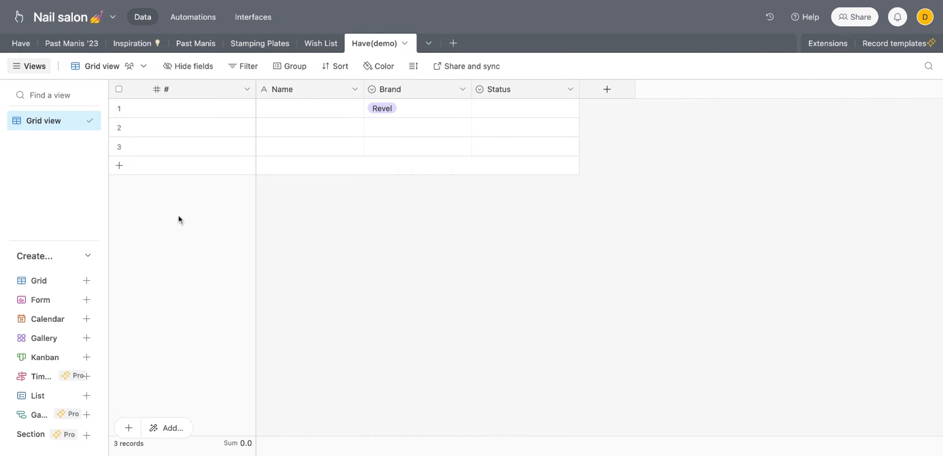
# Step: Add a blank fourth record to the Have(demo) table and leave its cells empty
pyautogui.click(134, 427)
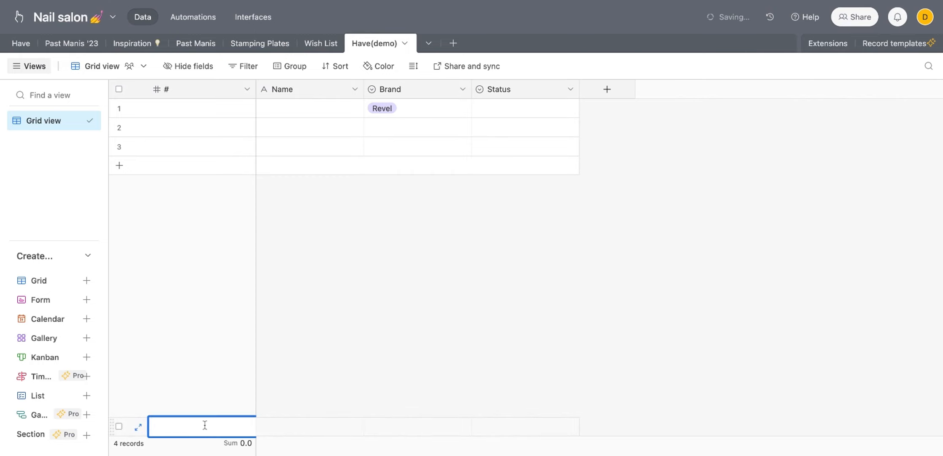
pyautogui.click(283, 430)
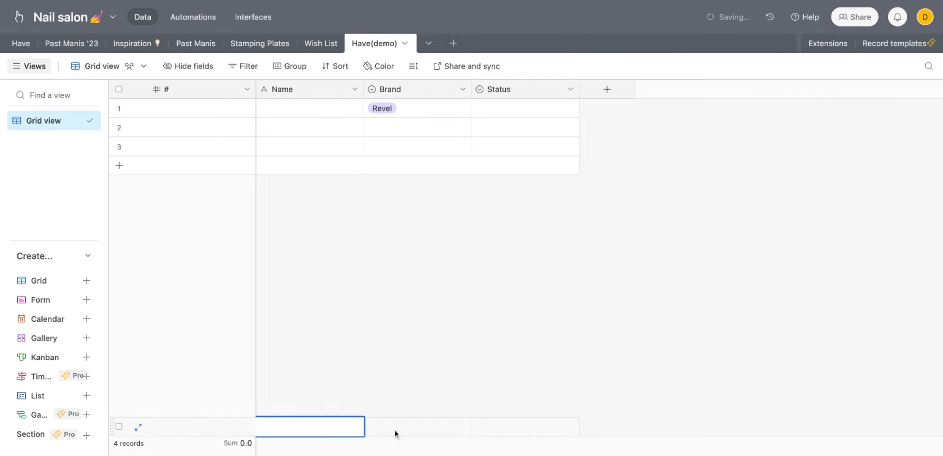
pyautogui.click(489, 431)
pyautogui.click(162, 129)
pyautogui.click(282, 142)
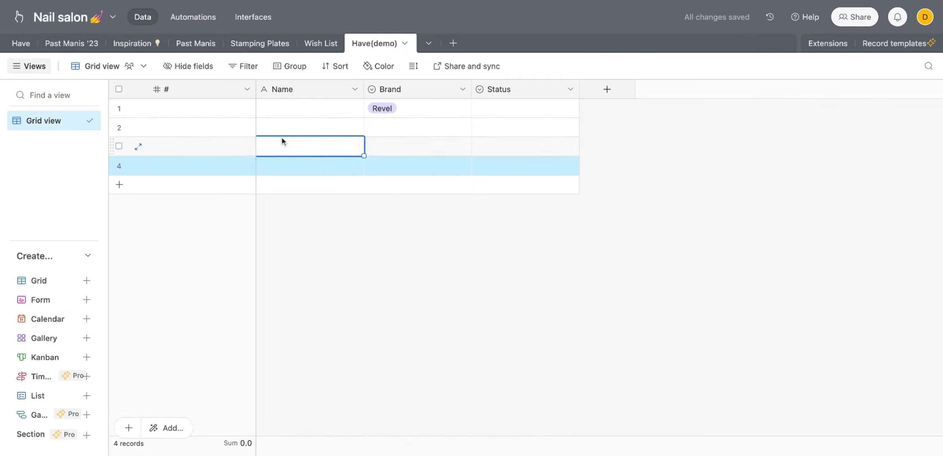
pyautogui.click(295, 126)
pyautogui.click(454, 131)
pyautogui.click(498, 127)
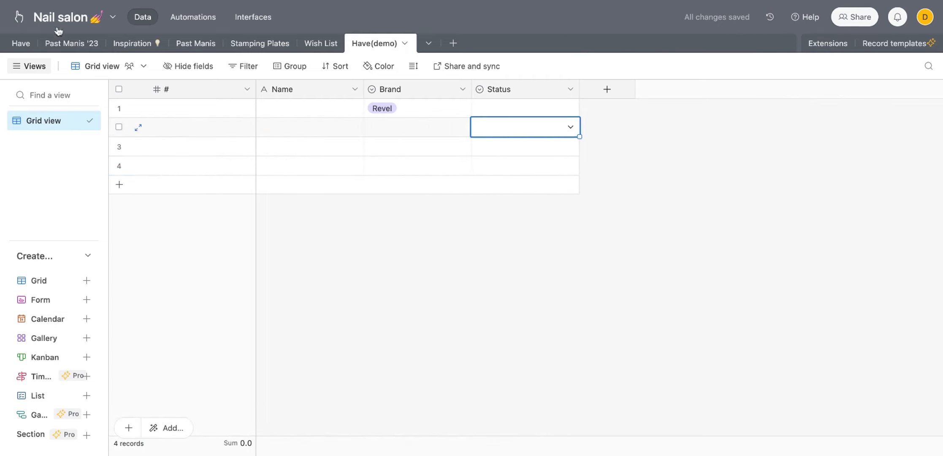
# Step: Switch to the Have table and examine the swatch photos from the first record through the last ones
pyautogui.click(20, 43)
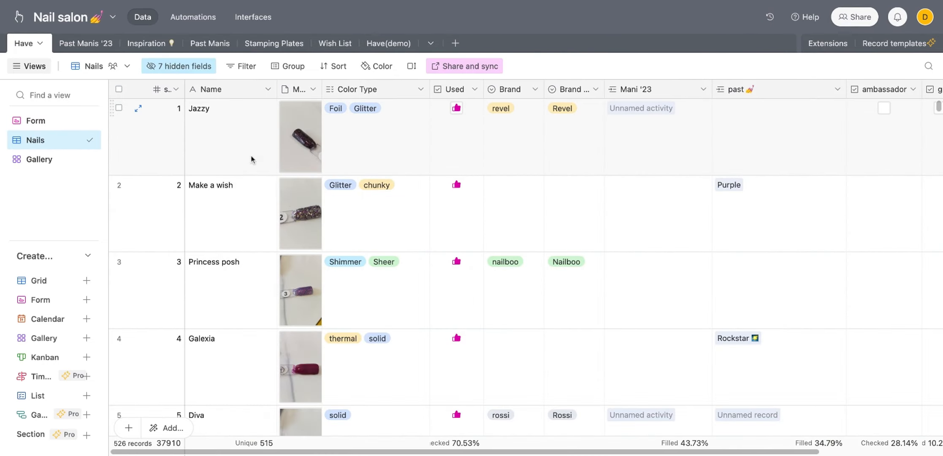
pyautogui.click(314, 139)
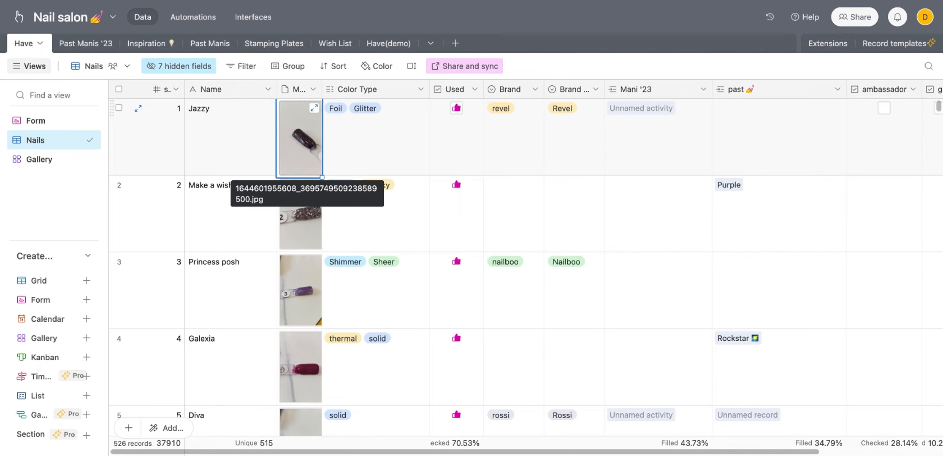
pyautogui.scroll(-20, 783, 353)
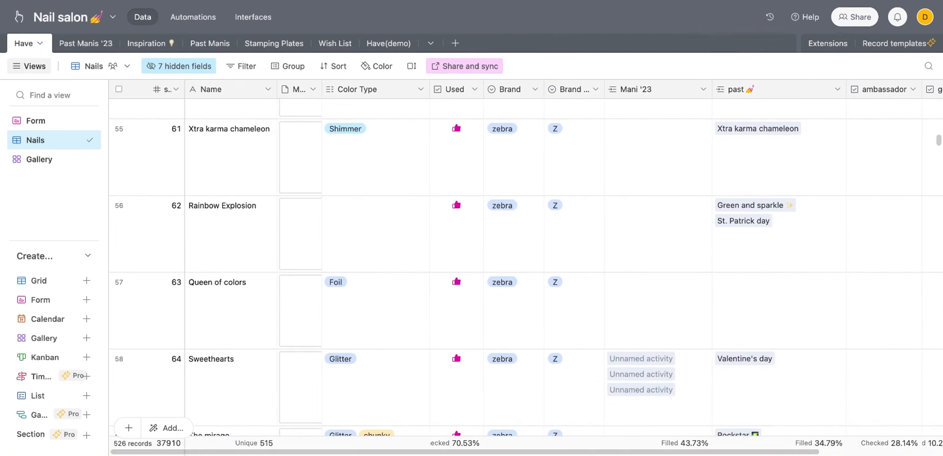
pyautogui.moveTo(938, 141); pyautogui.dragTo(938, 427)
pyautogui.scroll(-5, 506, 270)
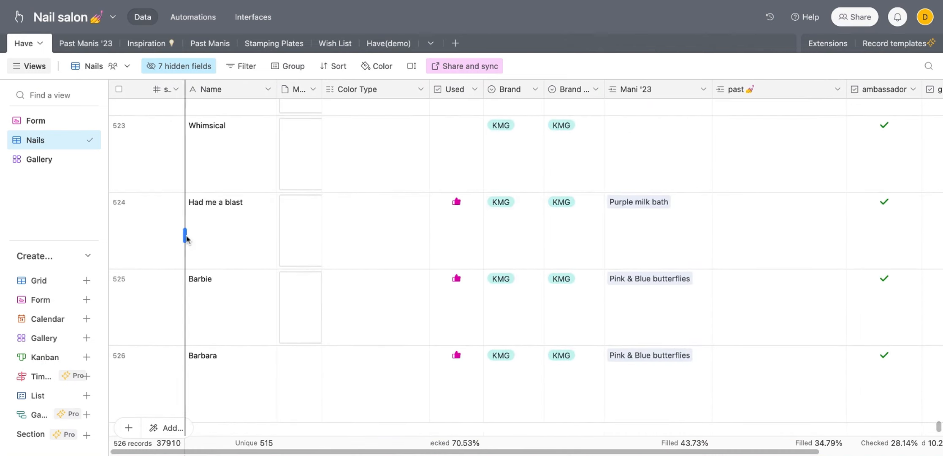
pyautogui.scroll(2, 300, 186)
pyautogui.scroll(3, 301, 191)
pyautogui.click(294, 220)
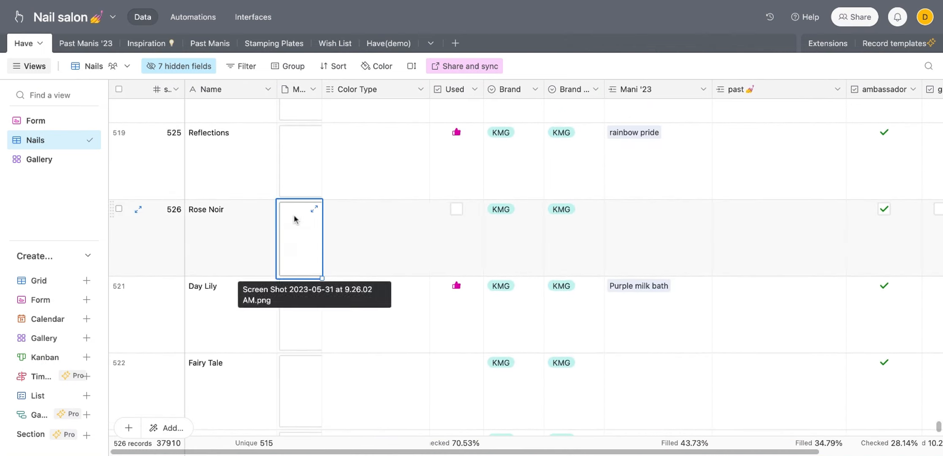
pyautogui.click(305, 155)
pyautogui.click(292, 266)
pyautogui.click(289, 310)
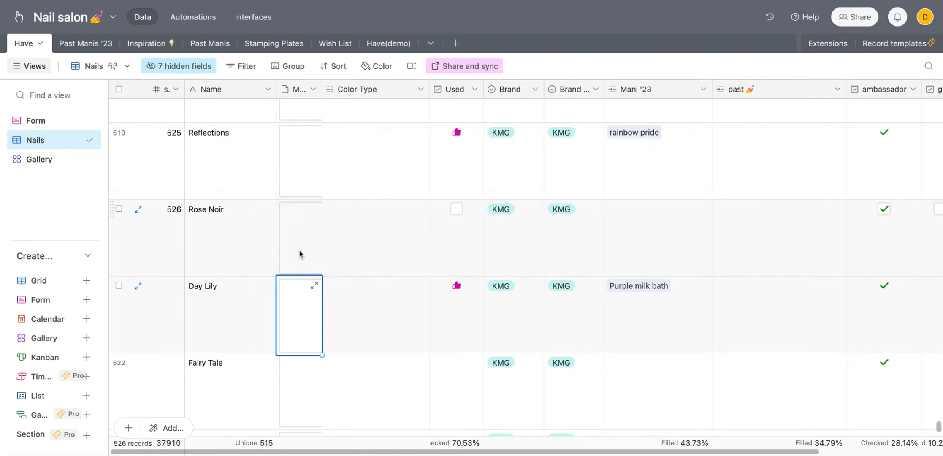
pyautogui.scroll(2, 303, 239)
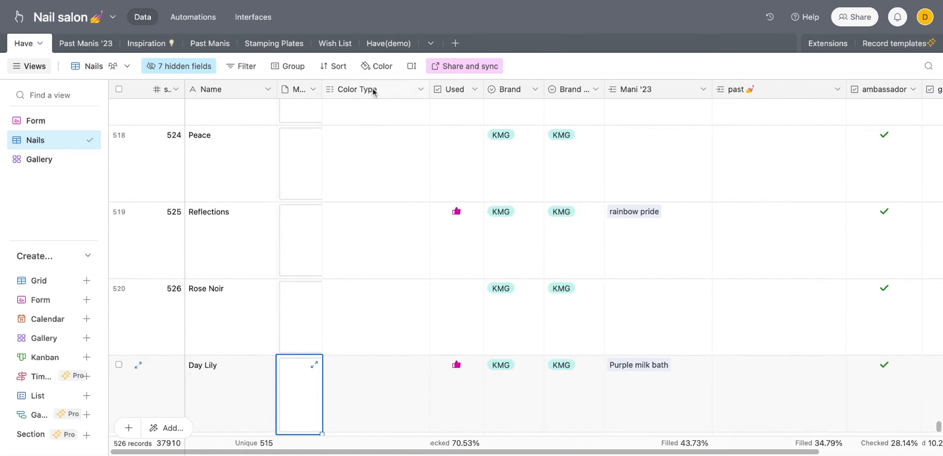
# Step: Examine the available Color Type options for the Peace record in the Have table
pyautogui.click(412, 91)
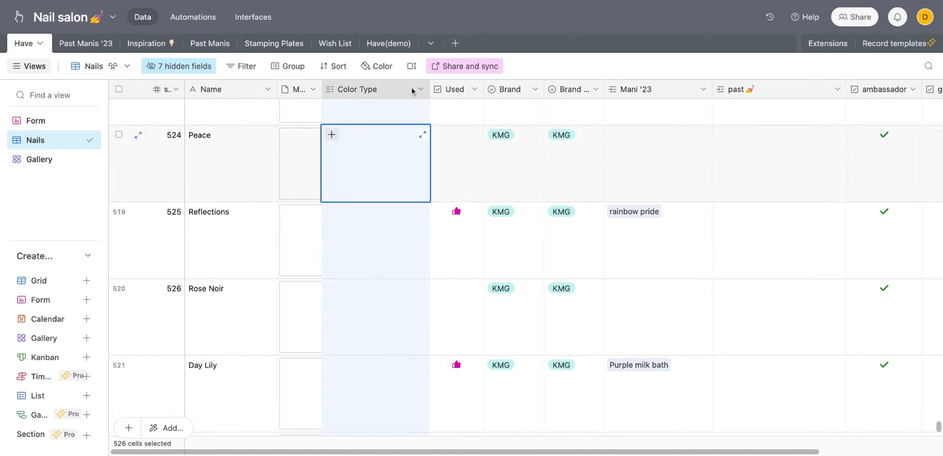
pyautogui.click(332, 135)
pyautogui.scroll(-3, 381, 233)
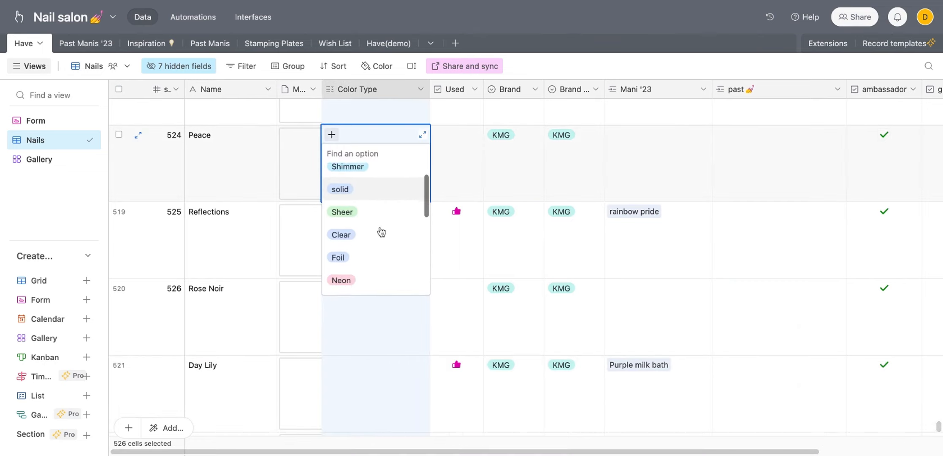
pyautogui.scroll(-3, 381, 232)
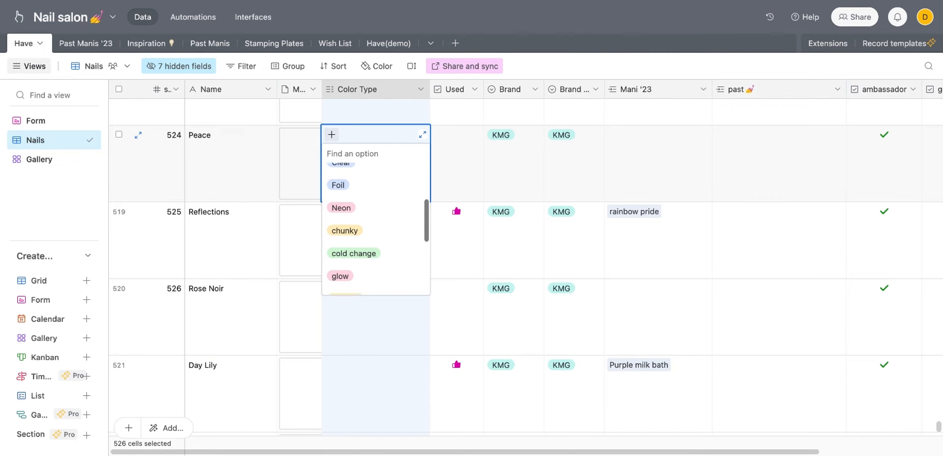
pyautogui.scroll(-3, 375, 228)
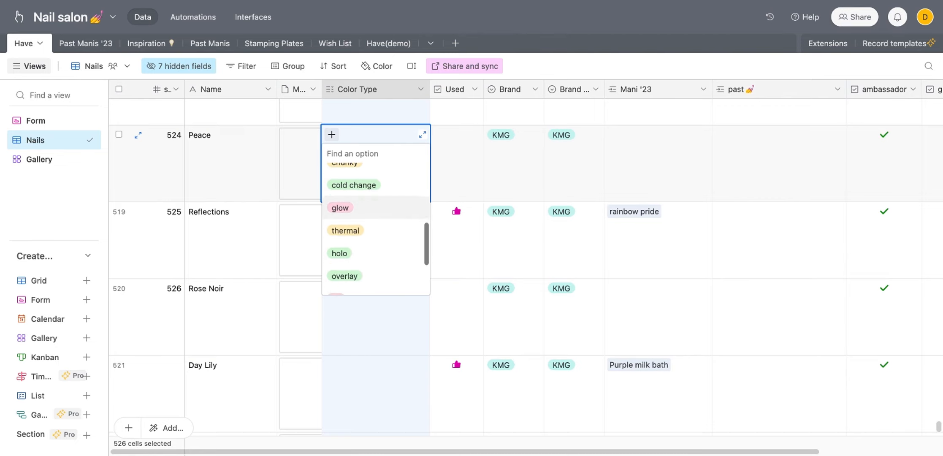
pyautogui.scroll(-3, 347, 214)
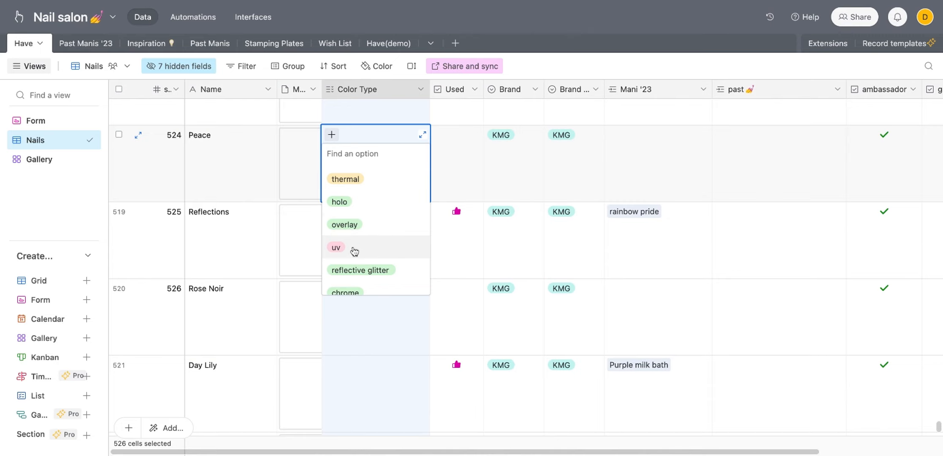
pyautogui.scroll(-1, 374, 248)
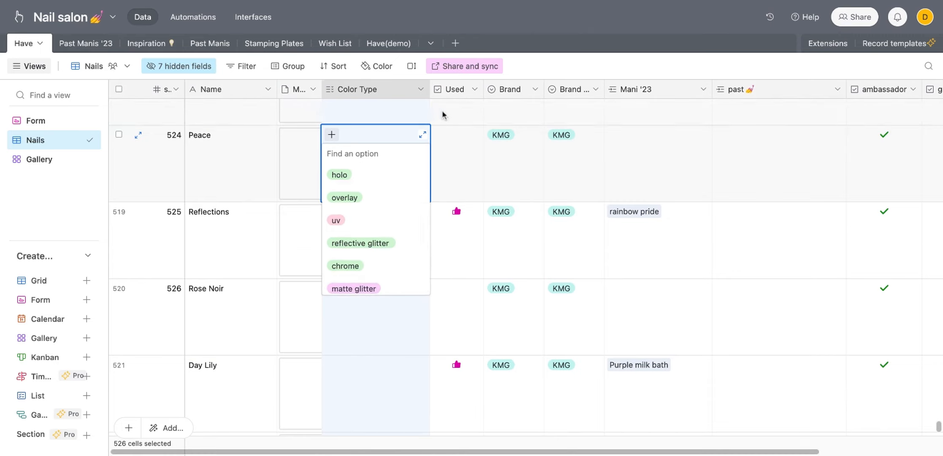
# Step: Try out the Used checkbox on the Jelly Belly record and view the actions available for the Used field
pyautogui.click(458, 110)
pyautogui.click(461, 130)
pyautogui.click(457, 141)
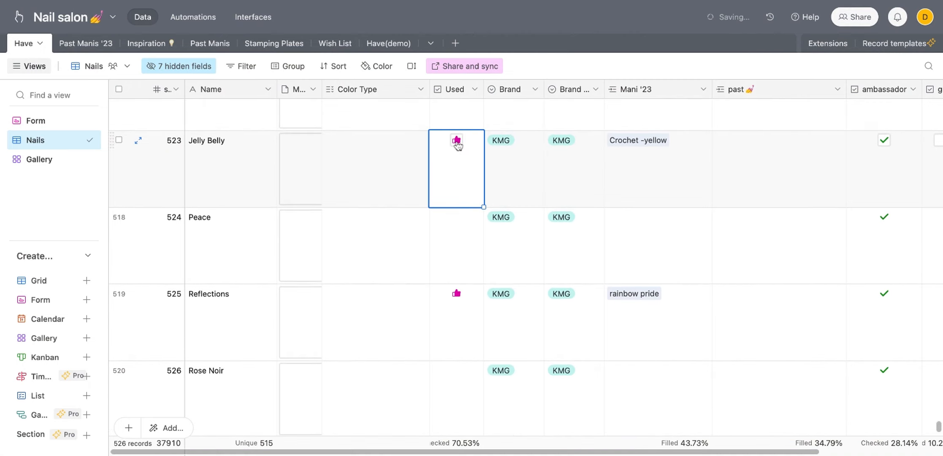
pyautogui.click(464, 92)
pyautogui.rightClick(464, 92)
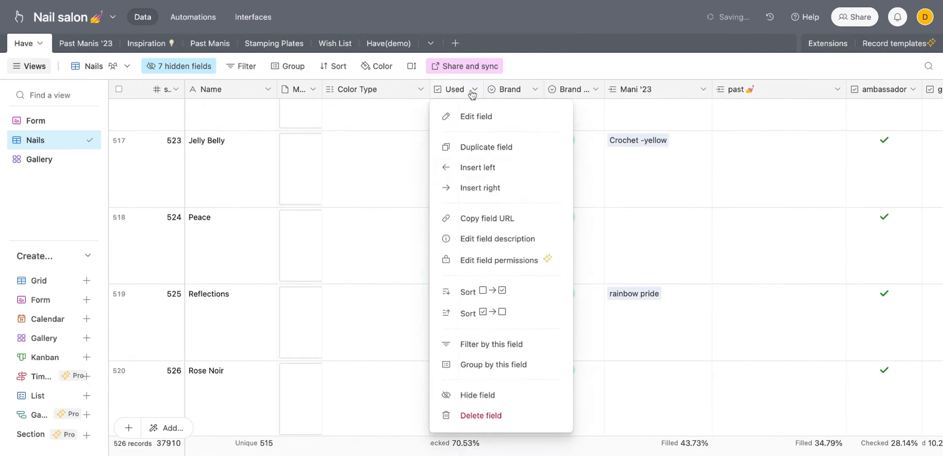
pyautogui.click(471, 94)
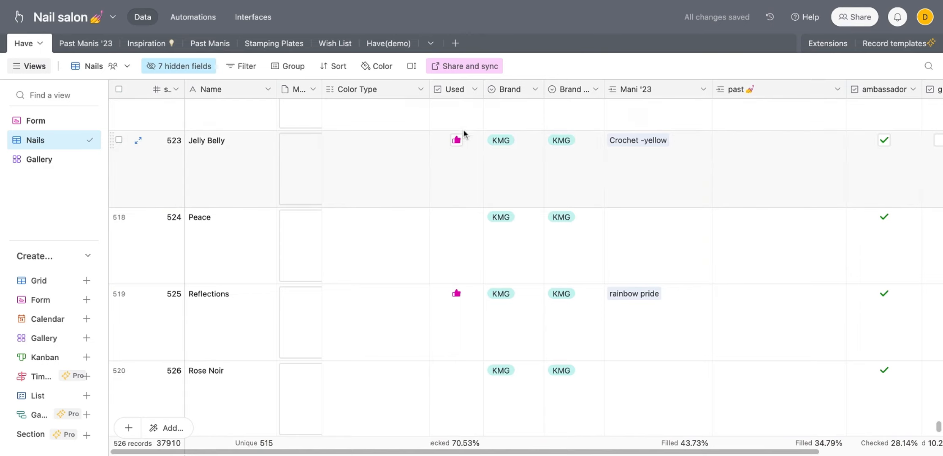
# Step: Examine the options offered by the two brand fields of the Jelly Belly record without changing its brand
pyautogui.scroll(-1, 448, 451)
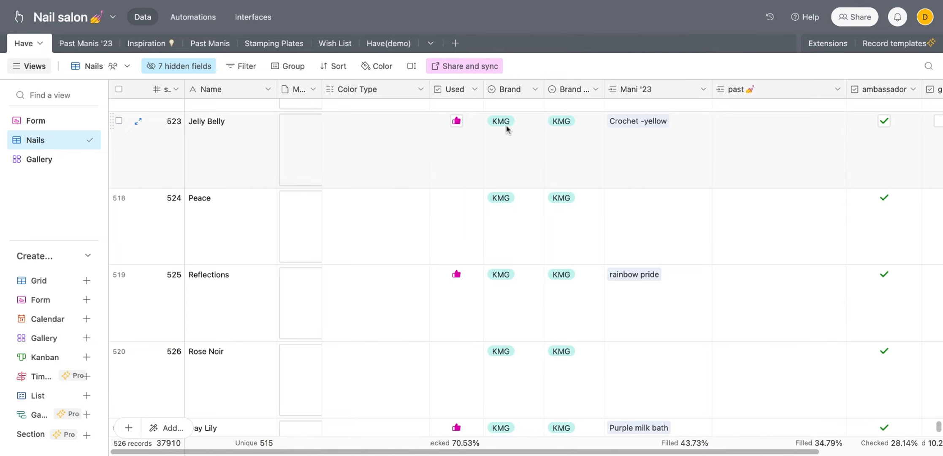
pyautogui.click(526, 124)
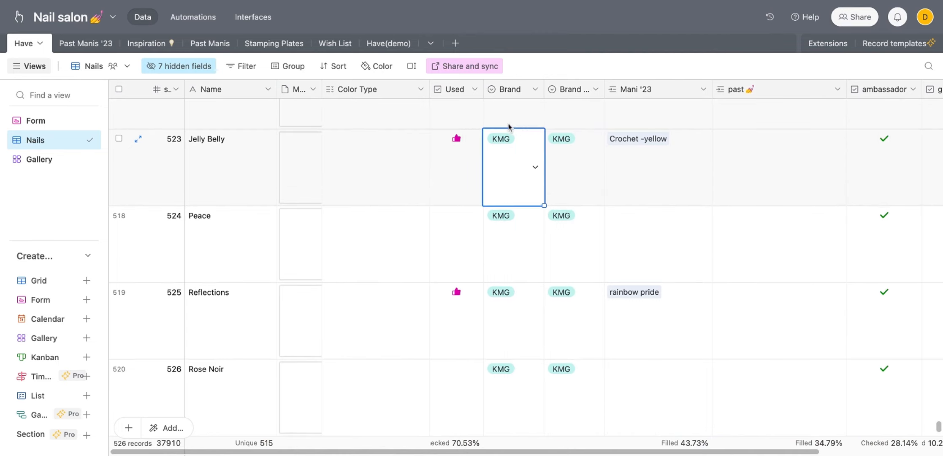
pyautogui.click(535, 171)
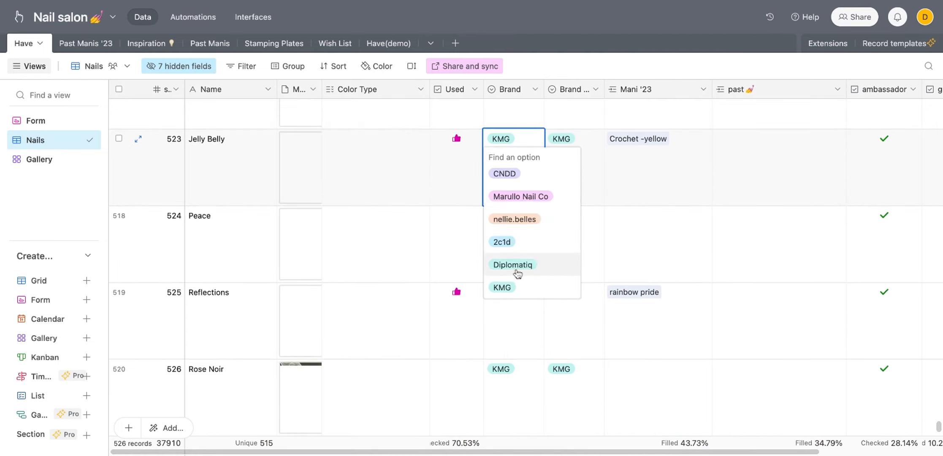
pyautogui.click(594, 163)
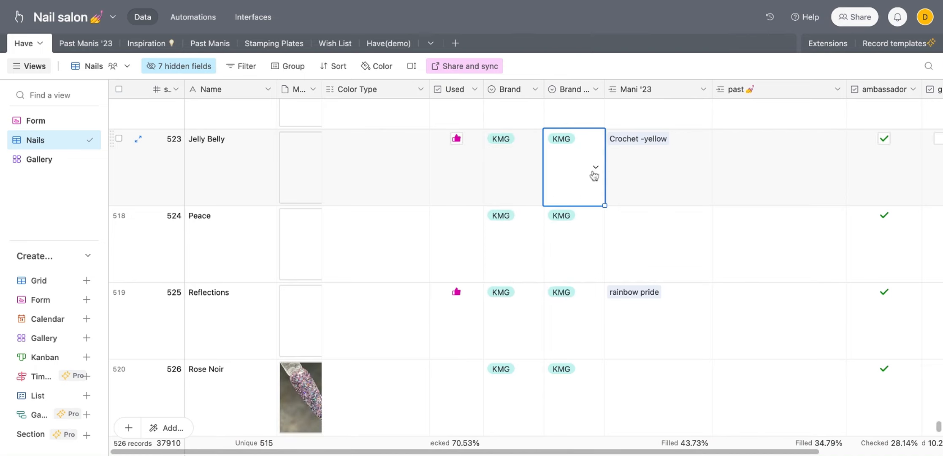
pyautogui.click(593, 174)
pyautogui.scroll(-3, 574, 221)
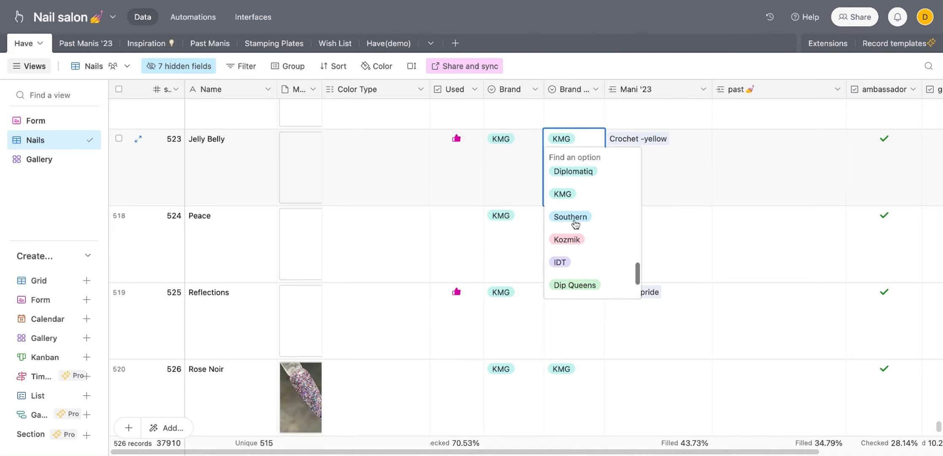
pyautogui.scroll(-3, 637, 275)
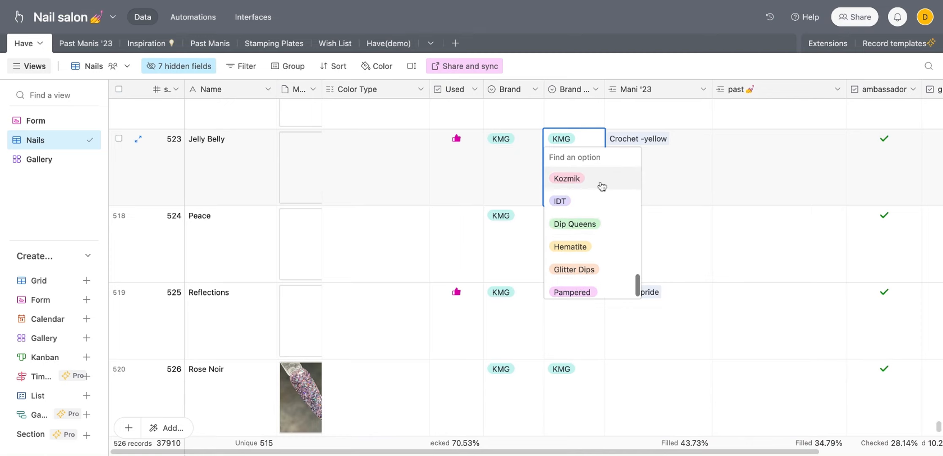
pyautogui.click(581, 67)
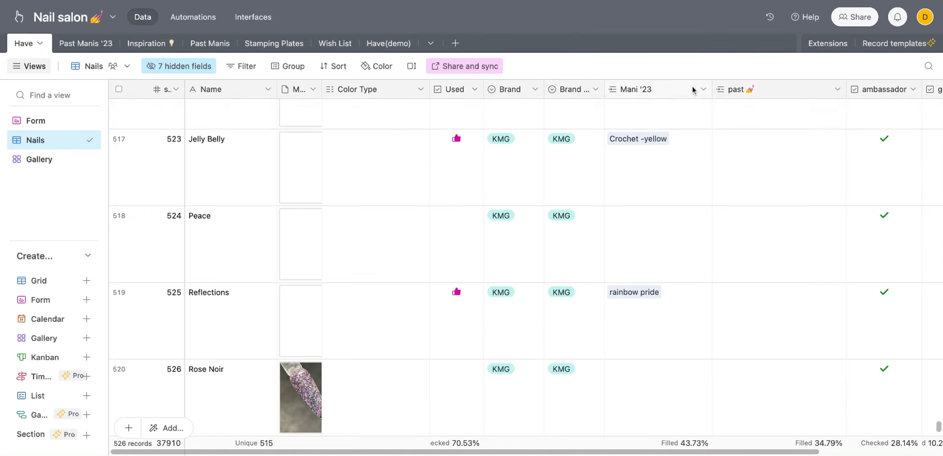
pyautogui.click(768, 89)
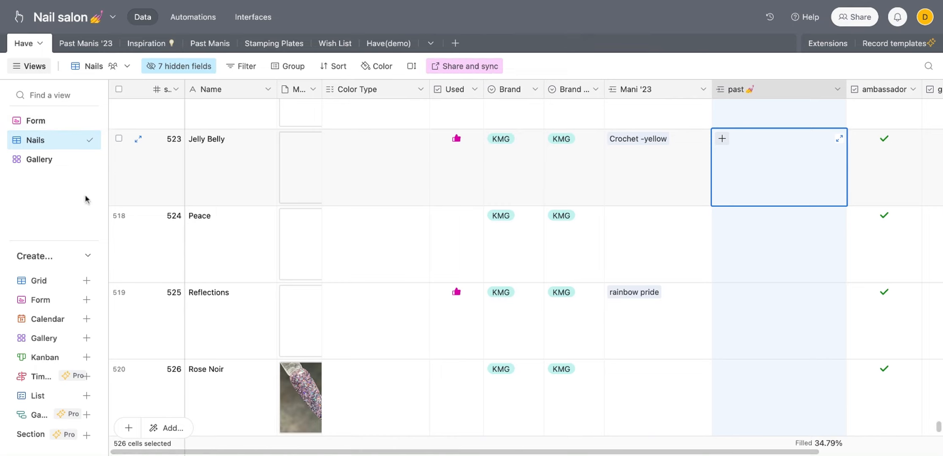
pyautogui.click(138, 139)
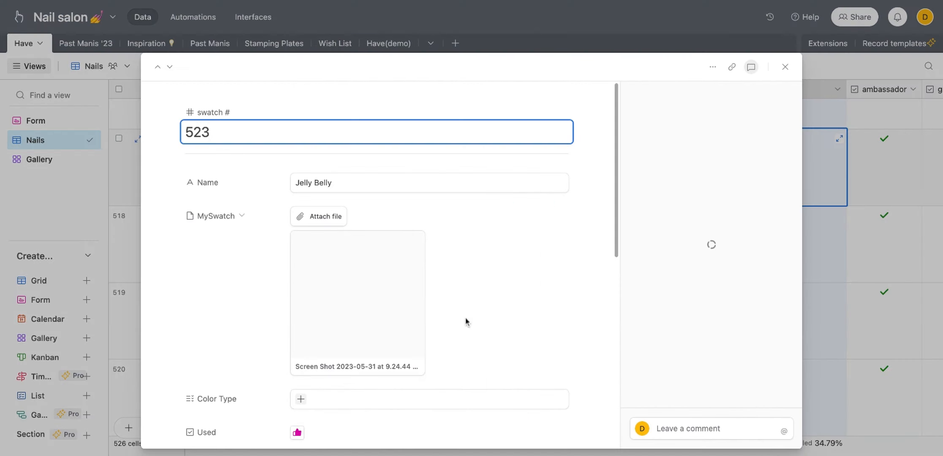
pyautogui.scroll(-10, 466, 321)
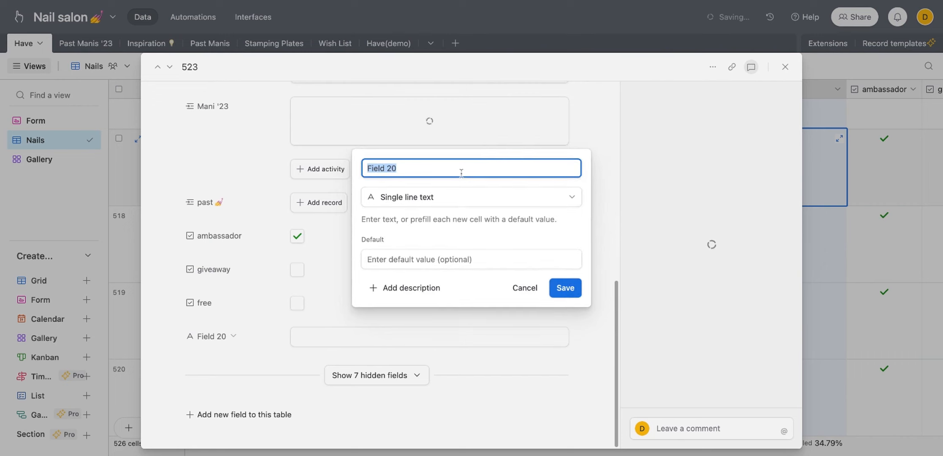
pyautogui.write('Manis')
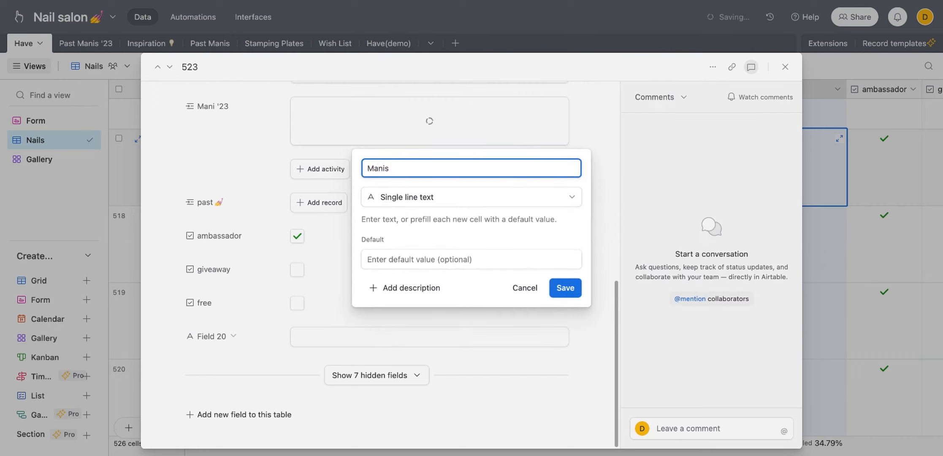
pyautogui.click(519, 197)
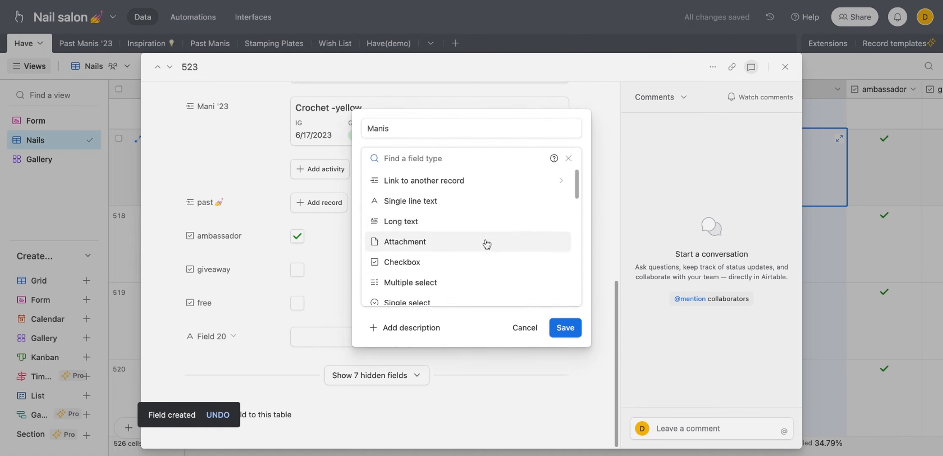
pyautogui.scroll(-1, 487, 245)
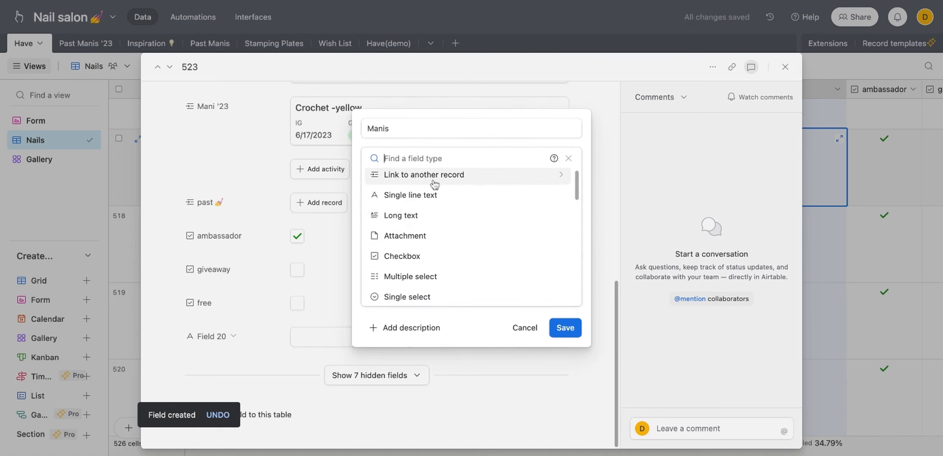
pyautogui.scroll(1, 452, 184)
pyautogui.click(451, 185)
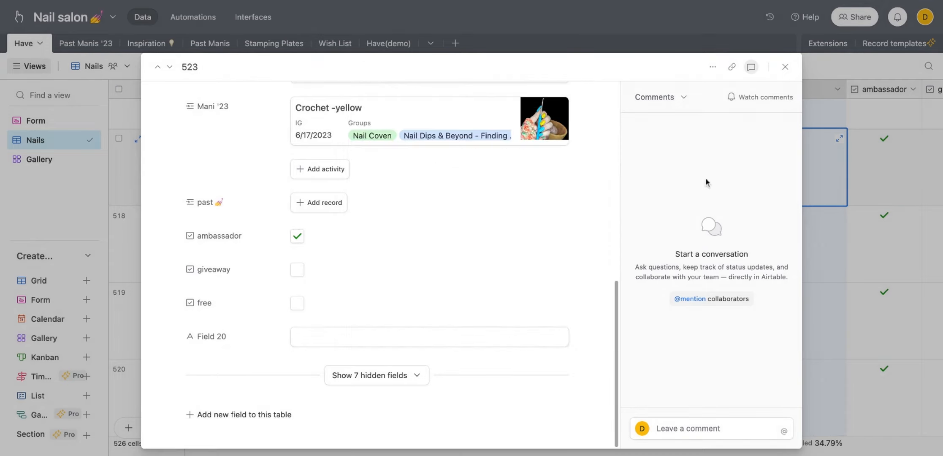
pyautogui.click(524, 331)
pyautogui.click(787, 67)
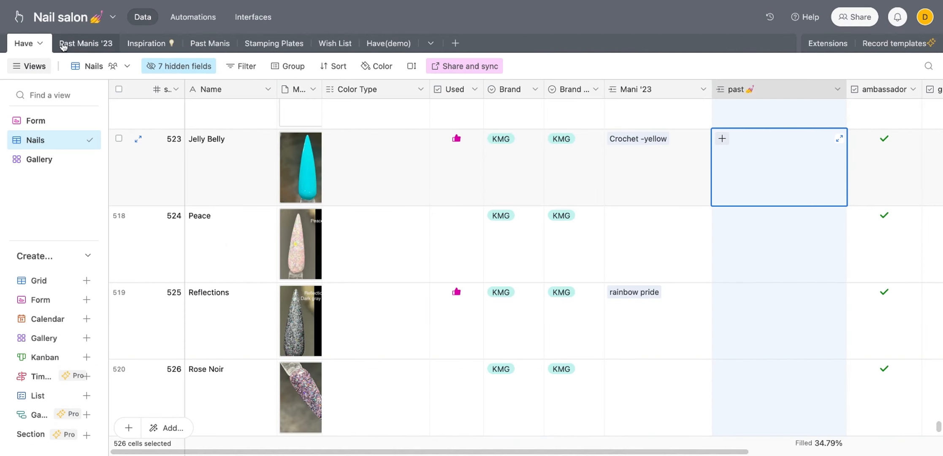
# Step: Create a blank table named Manis 24 in the base
pyautogui.click(455, 43)
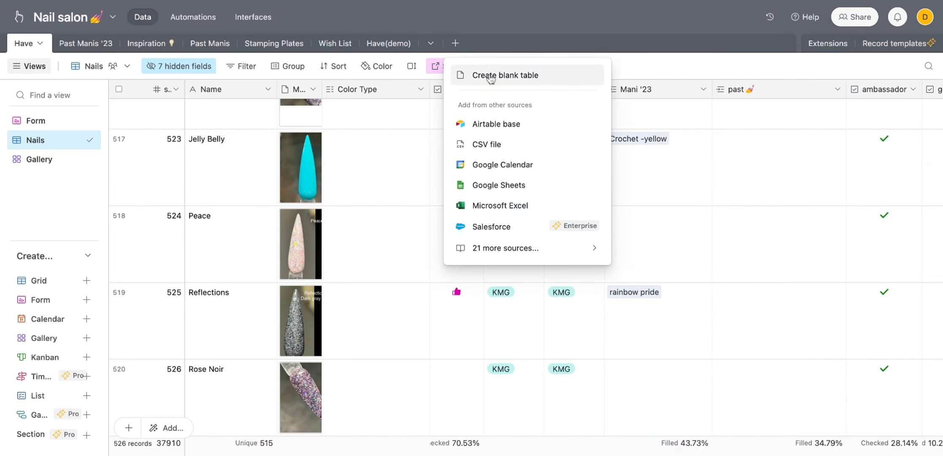
pyautogui.click(525, 87)
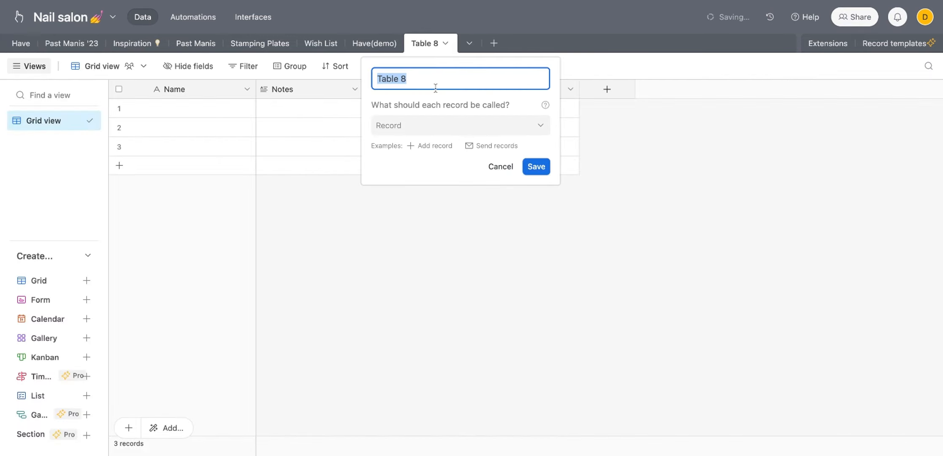
pyautogui.press('BackSpace')
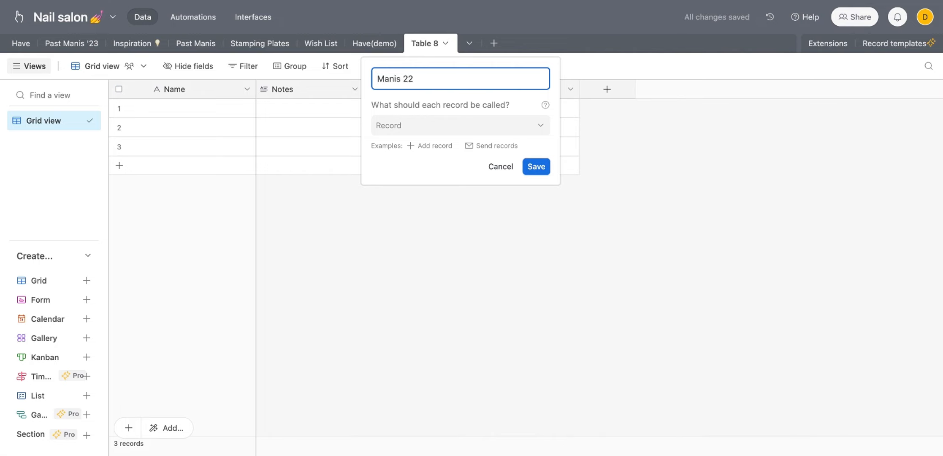
pyautogui.write('Manis 24')
pyautogui.click(544, 171)
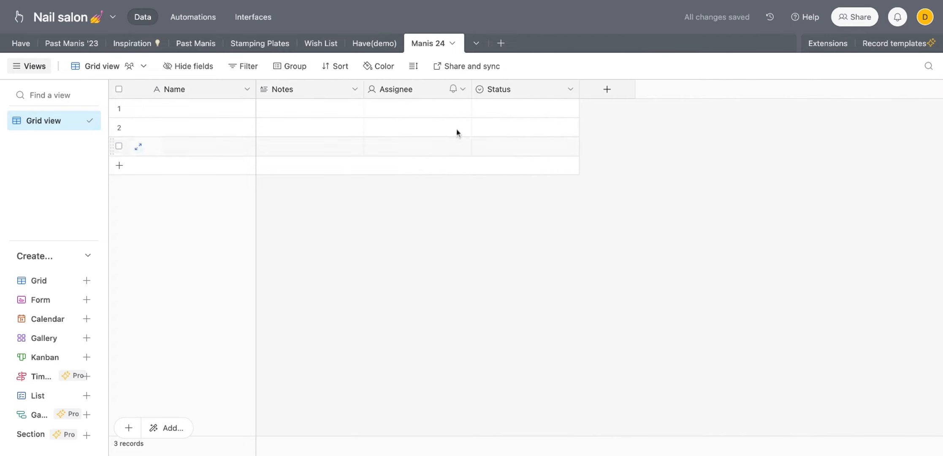
# Step: Switch to the Past Manis '23 table, expand the Briar green record and examine its fields down to the linked colors
pyautogui.click(72, 43)
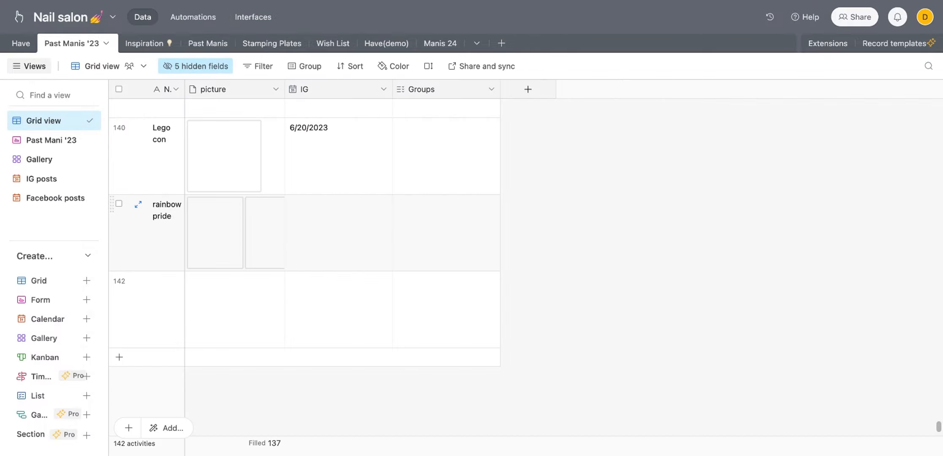
pyautogui.scroll(3, 139, 204)
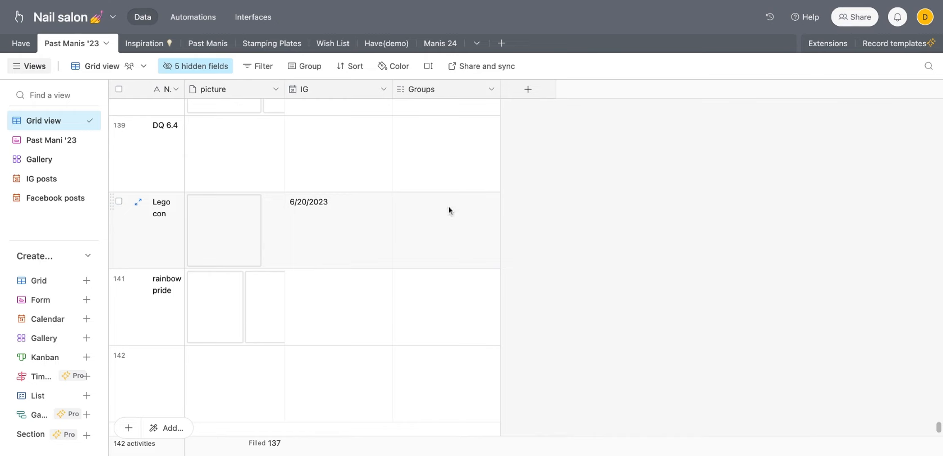
pyautogui.scroll(10, 202, 247)
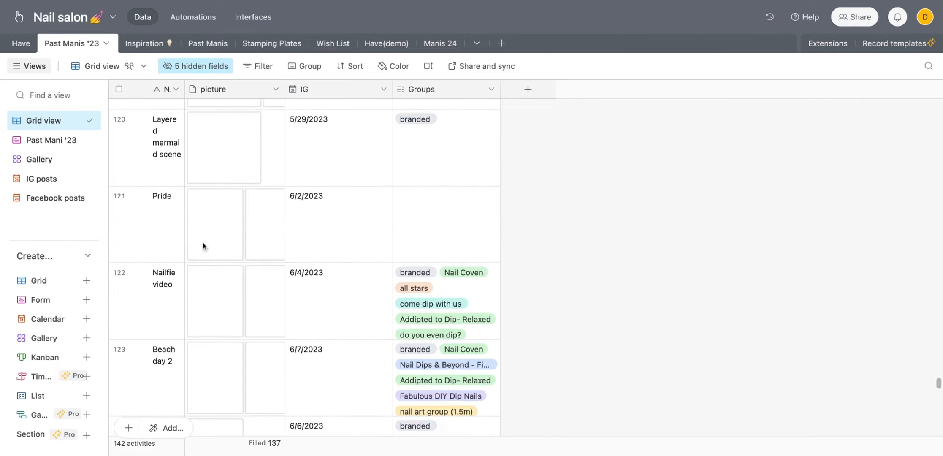
pyautogui.click(163, 237)
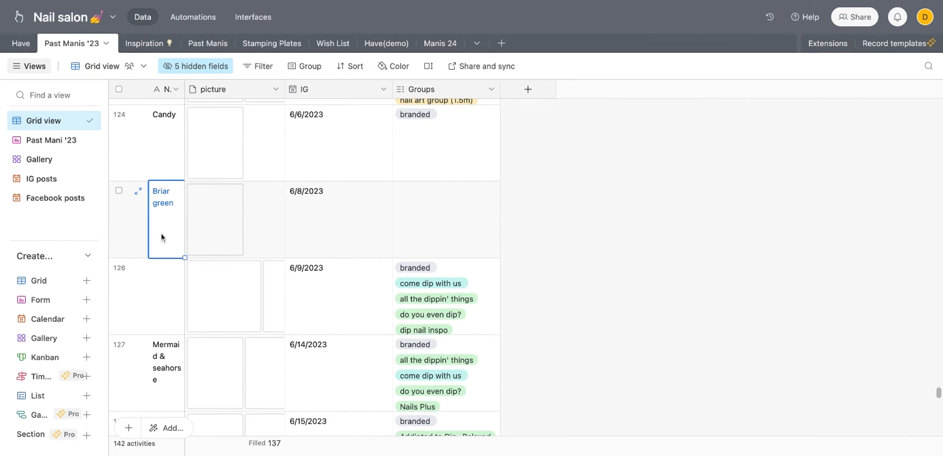
pyautogui.click(138, 192)
pyautogui.scroll(-5, 386, 310)
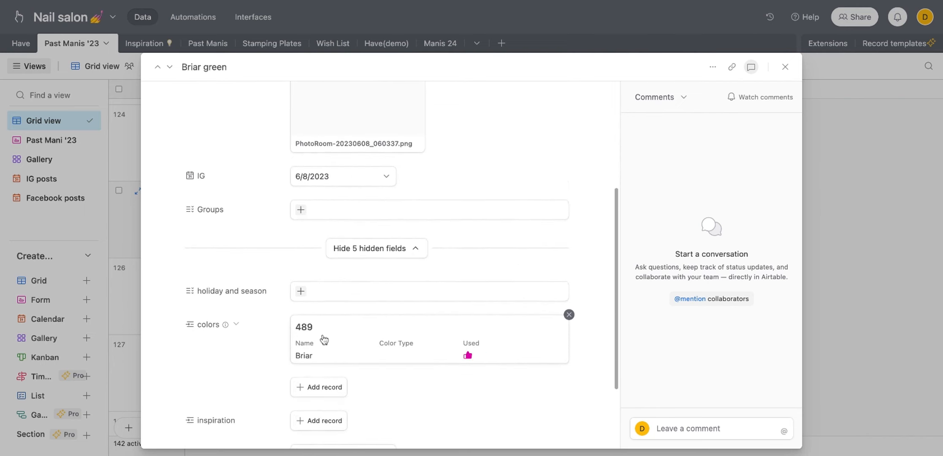
pyautogui.scroll(-3, 323, 339)
# Step: Edit the colors field, choose Link to another record with the Have table as its target, and save the field
pyautogui.click(235, 250)
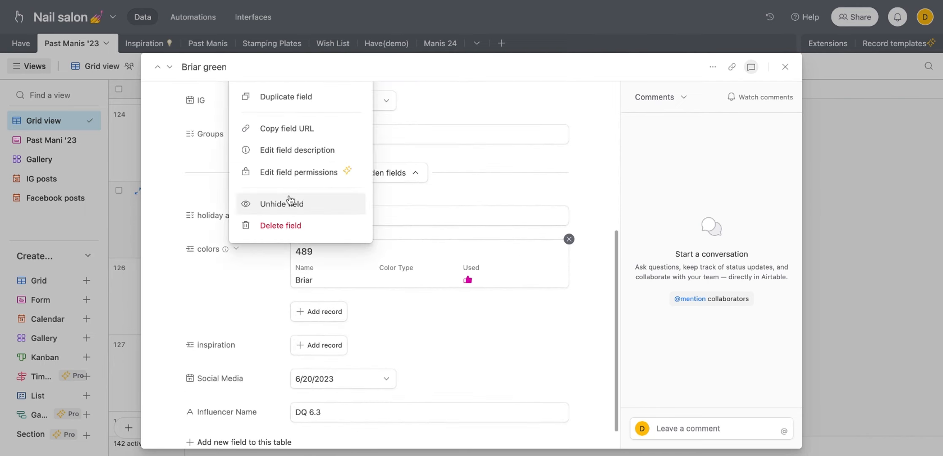
pyautogui.click(216, 252)
pyautogui.click(225, 250)
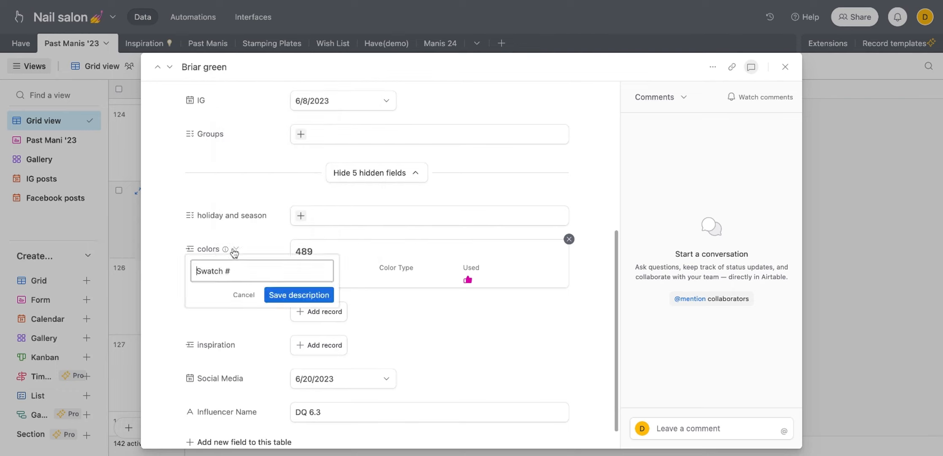
pyautogui.click(237, 250)
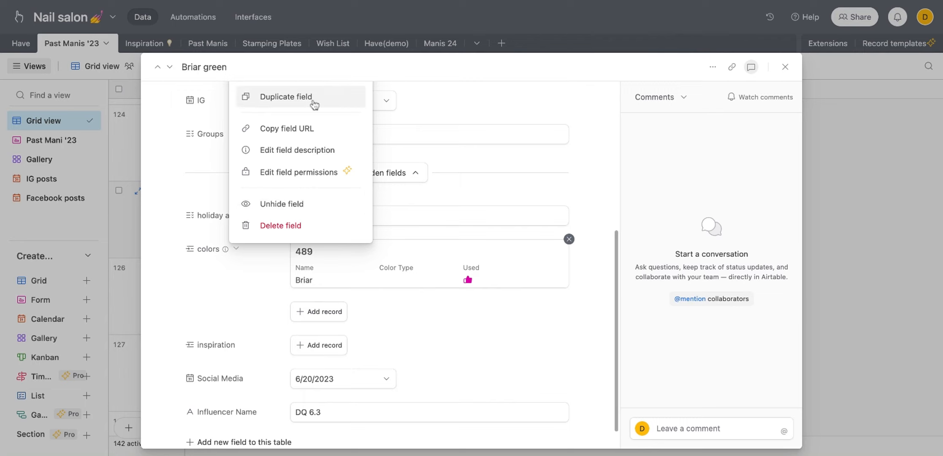
pyautogui.scroll(3, 257, 101)
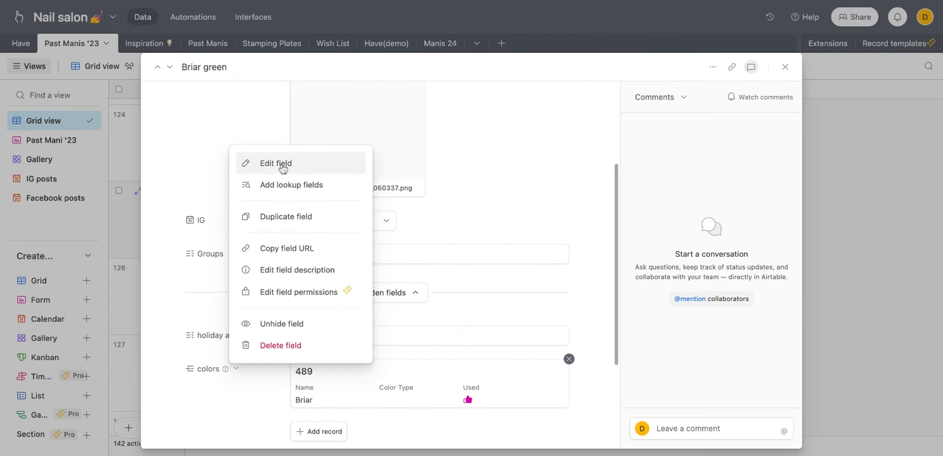
pyautogui.click(287, 169)
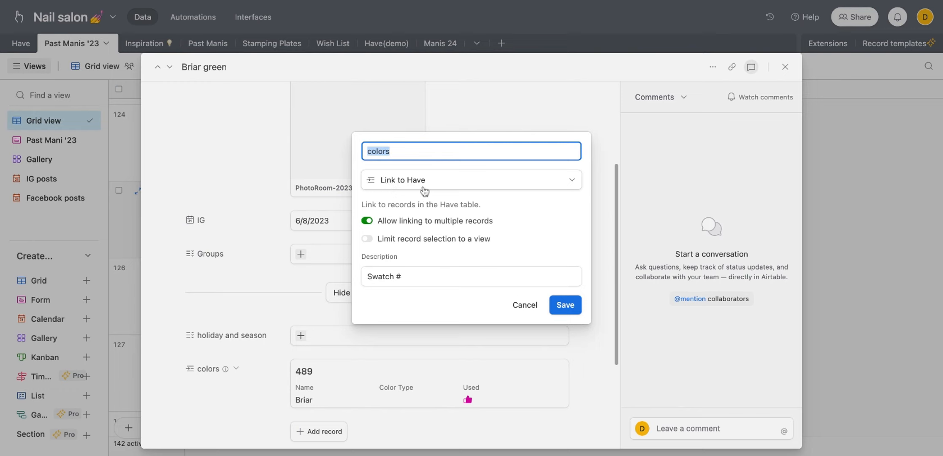
pyautogui.click(390, 185)
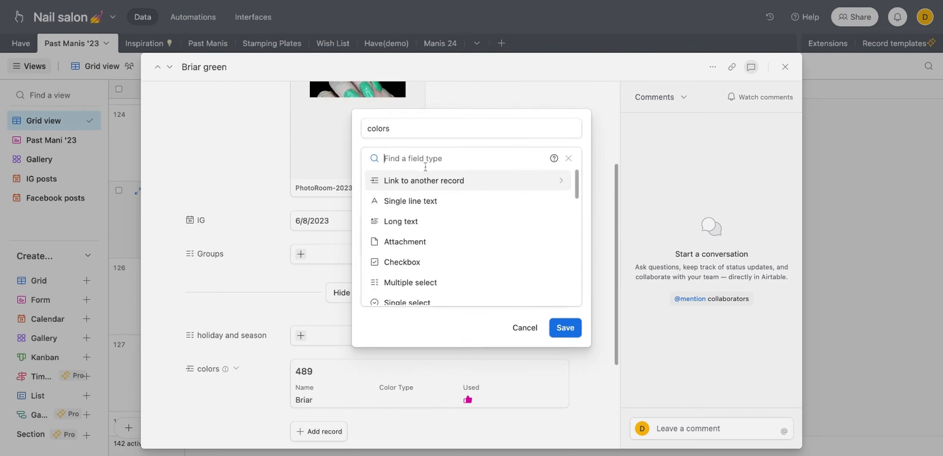
pyautogui.click(477, 189)
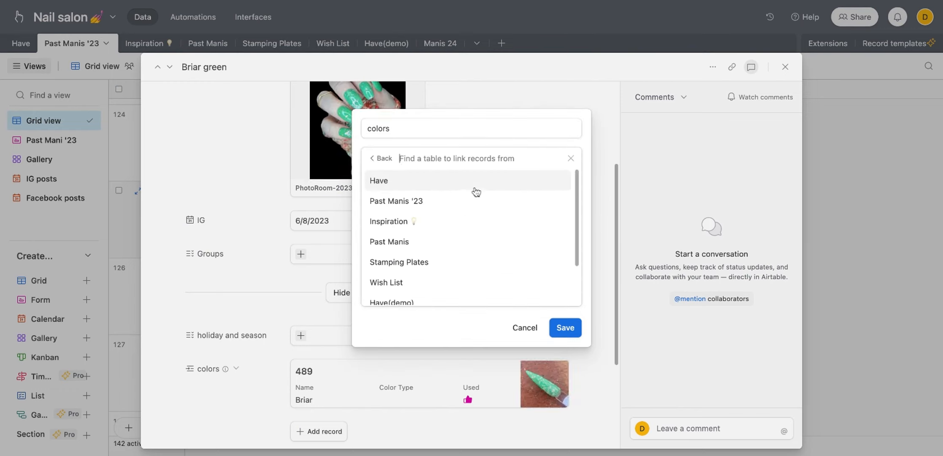
pyautogui.click(384, 185)
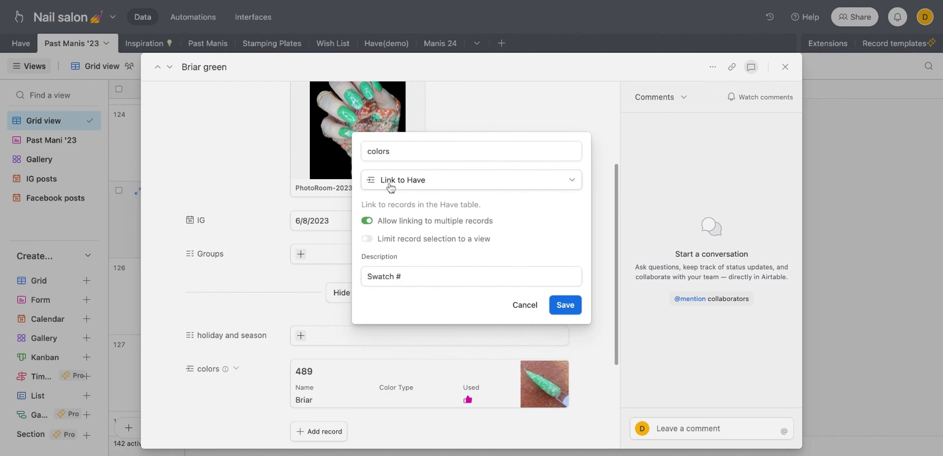
pyautogui.click(560, 312)
# Step: Browse the Have records available for linking to Briar green's colors field without adding one, and close the record
pyautogui.scroll(-3, 321, 337)
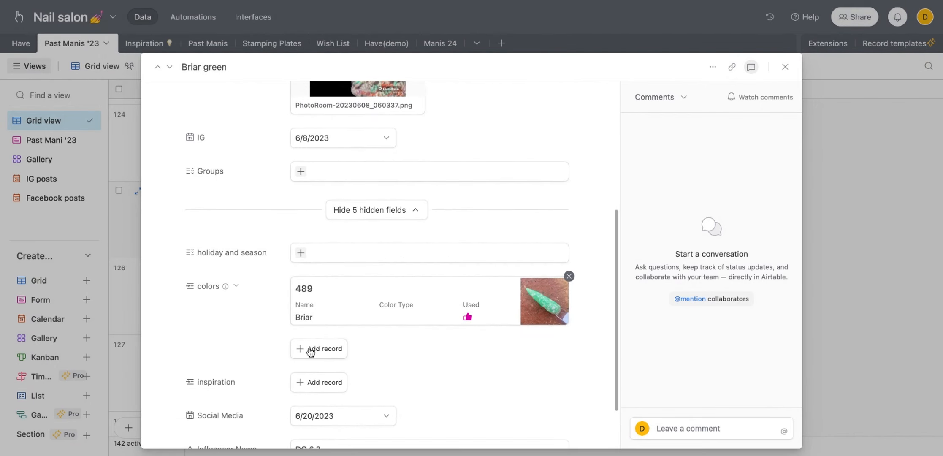
pyautogui.click(311, 350)
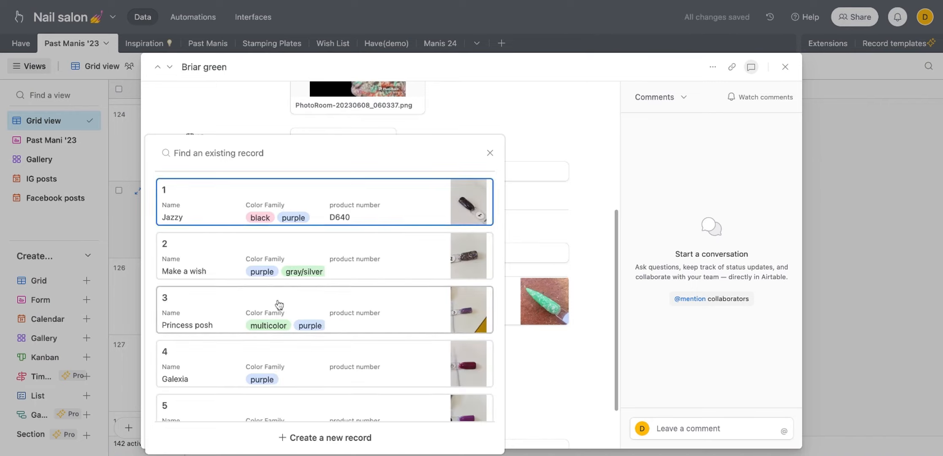
pyautogui.scroll(-15, 279, 304)
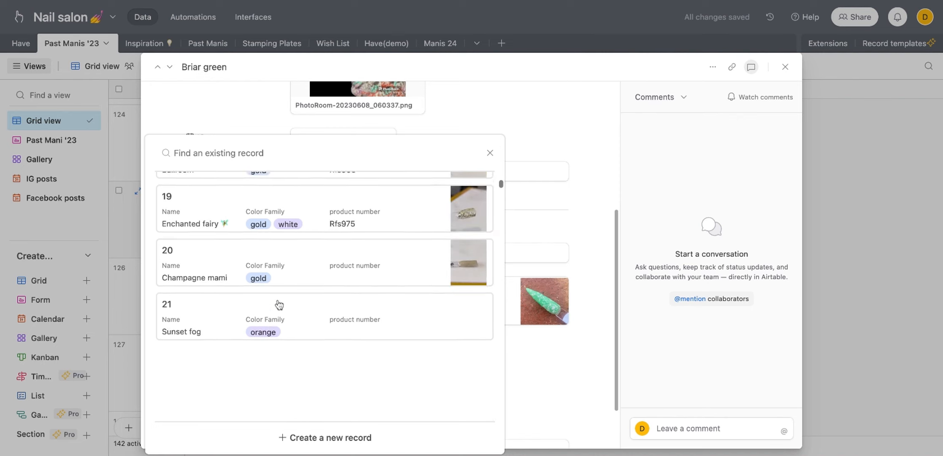
pyautogui.scroll(-10, 278, 304)
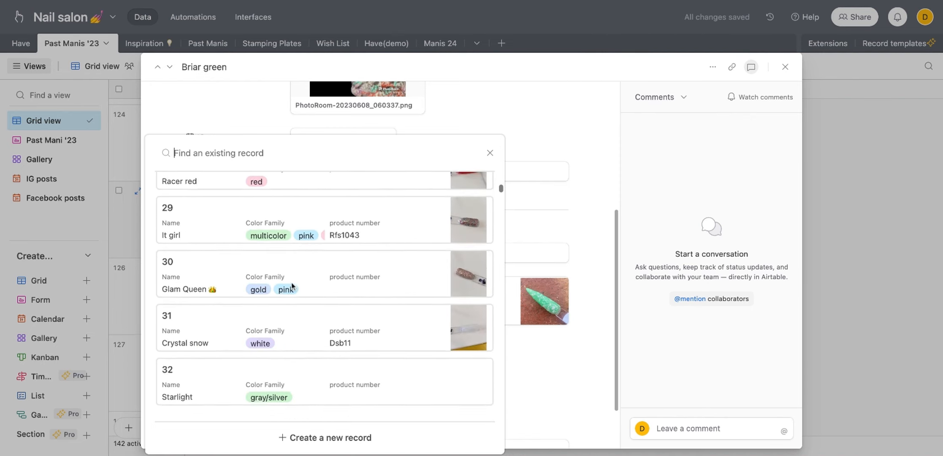
pyautogui.scroll(-1, 291, 286)
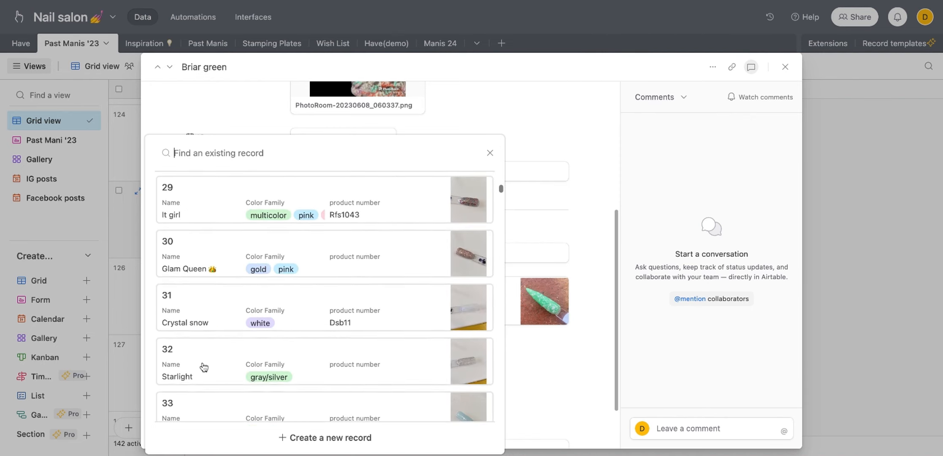
pyautogui.click(490, 154)
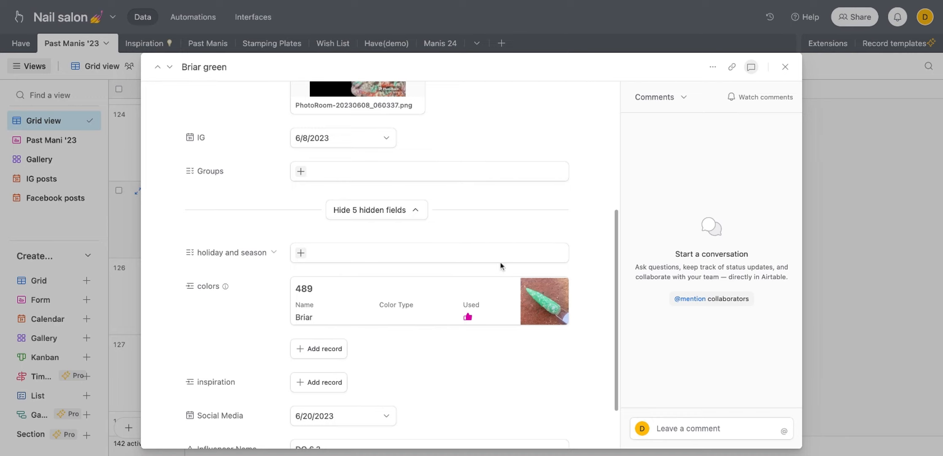
pyautogui.scroll(-3, 499, 267)
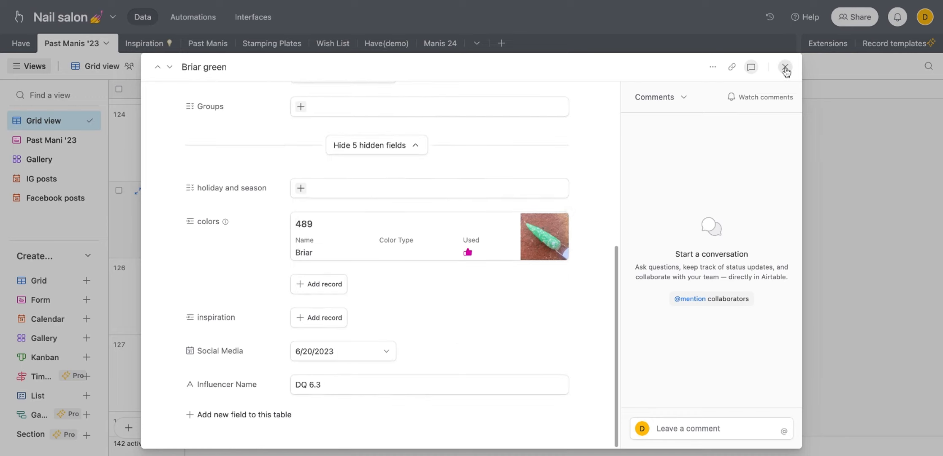
pyautogui.click(784, 67)
# Step: Expand the Lego con record near the table's end and link nail colors 84 (Danger) and 180 (Reptar) in its colors field
pyautogui.scroll(-10, 324, 327)
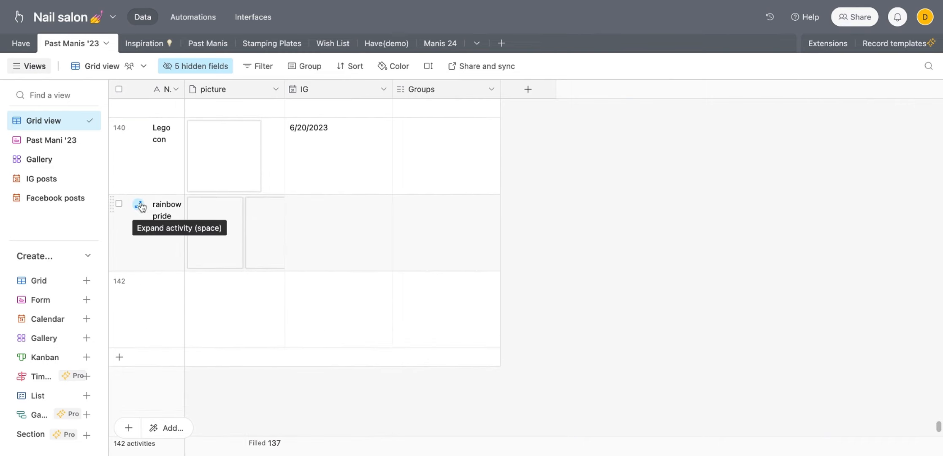
pyautogui.scroll(2, 140, 203)
pyautogui.click(139, 178)
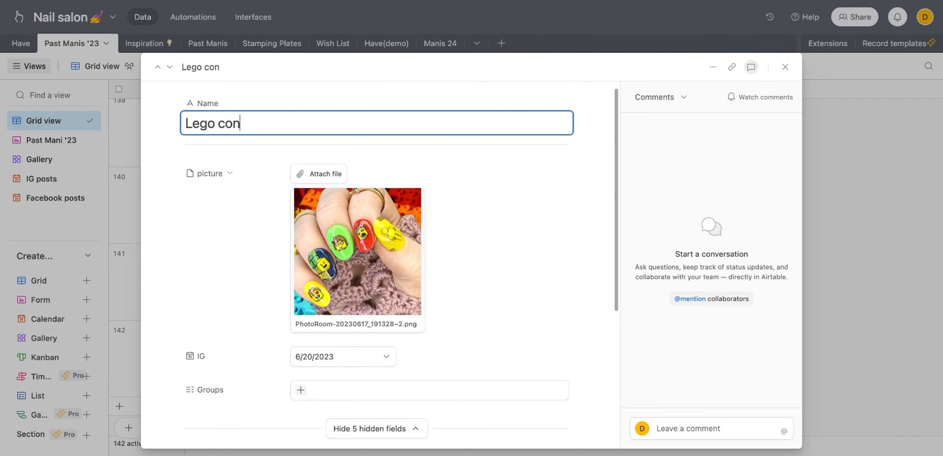
pyautogui.scroll(-5, 339, 362)
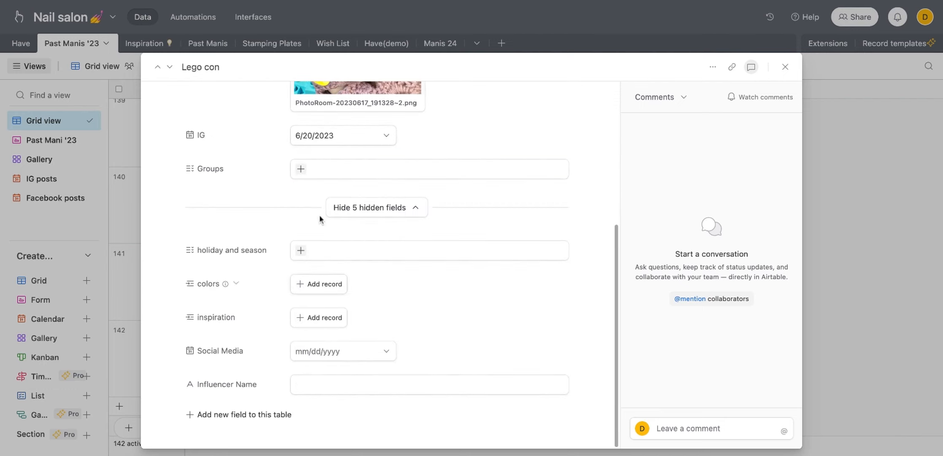
pyautogui.click(303, 291)
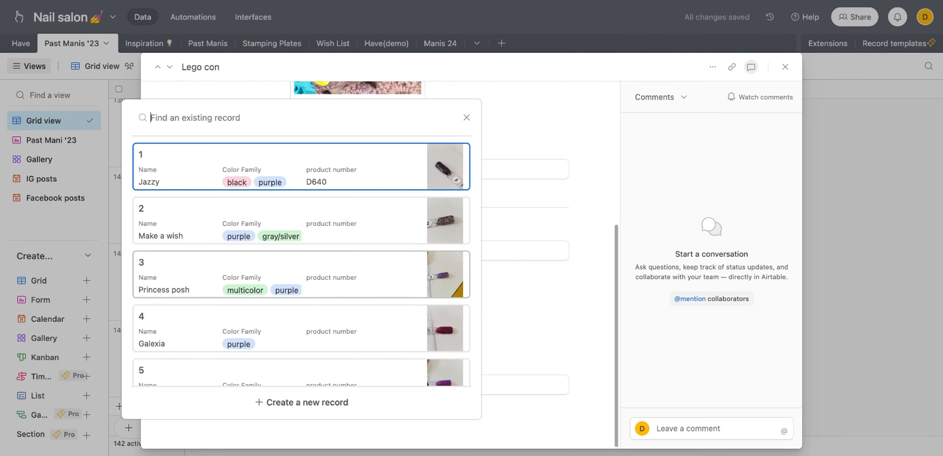
pyautogui.write('84')
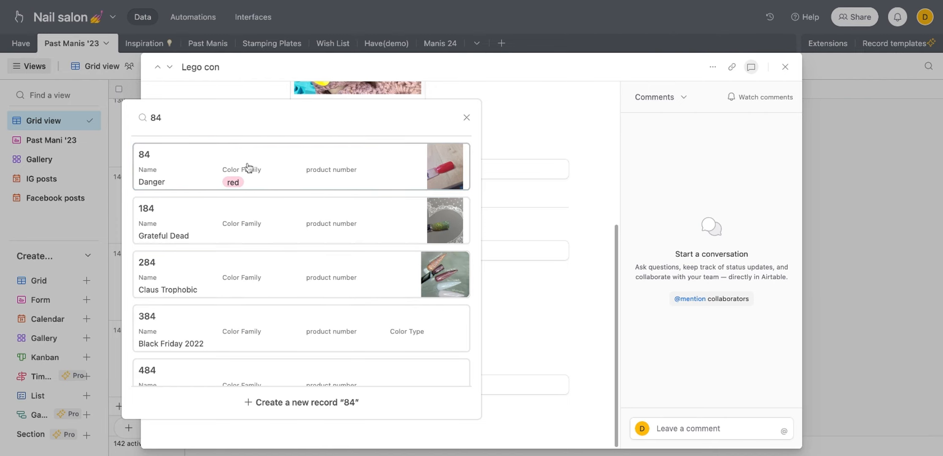
pyautogui.click(352, 168)
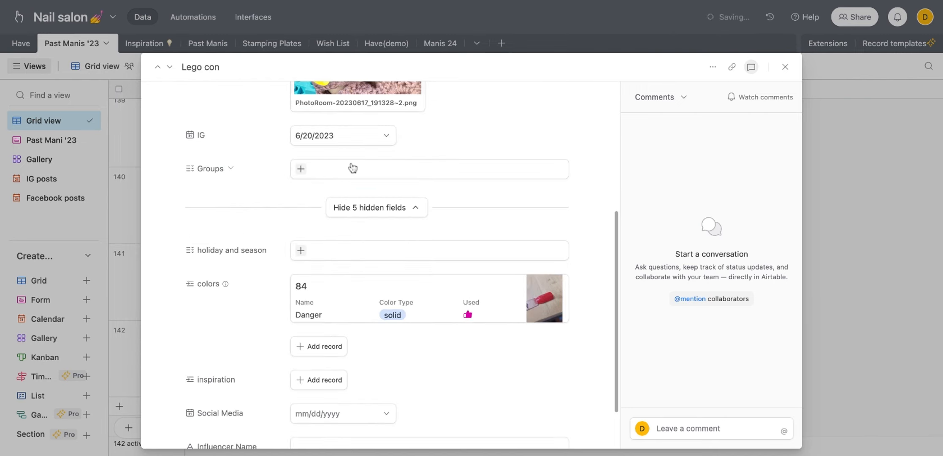
pyautogui.click(304, 353)
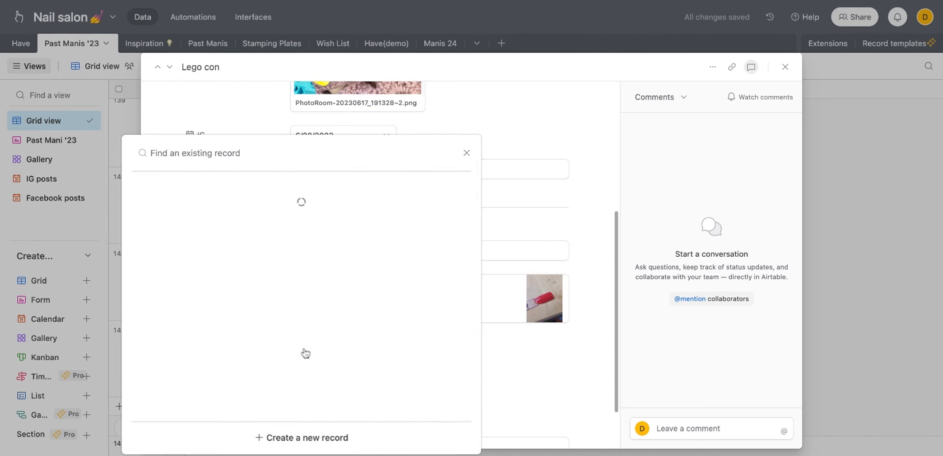
pyautogui.write('180')
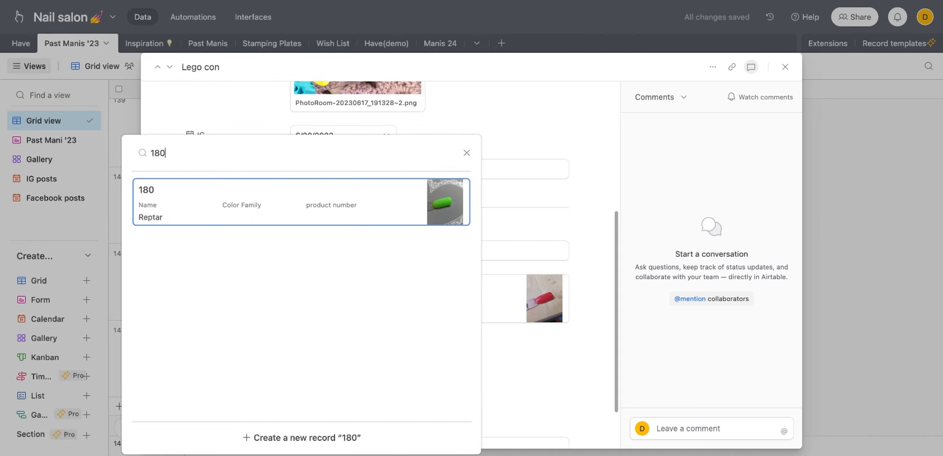
pyautogui.click(219, 208)
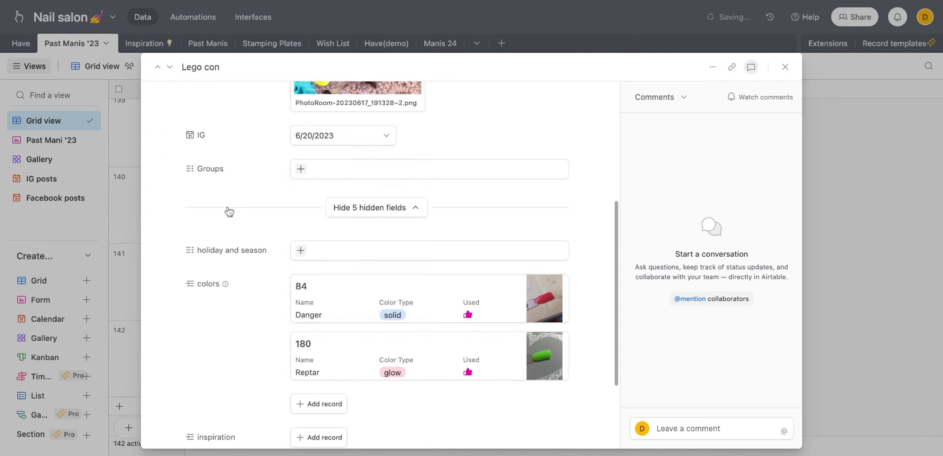
pyautogui.click(301, 251)
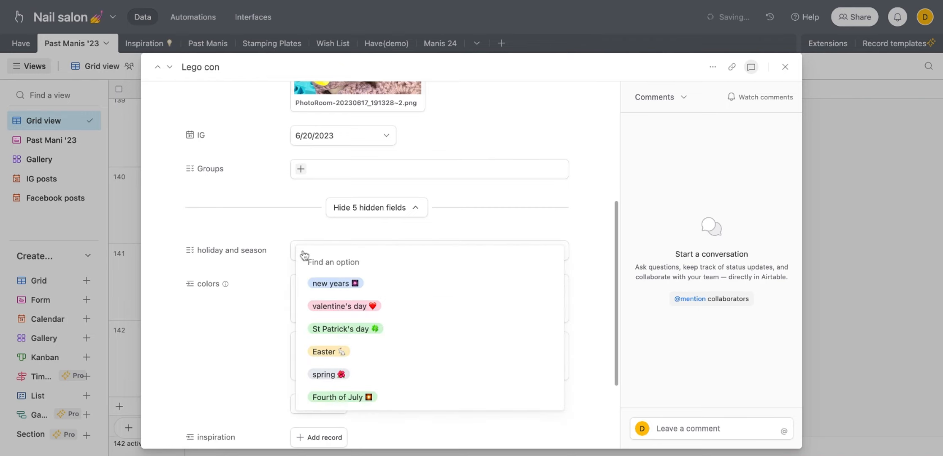
pyautogui.write('9')
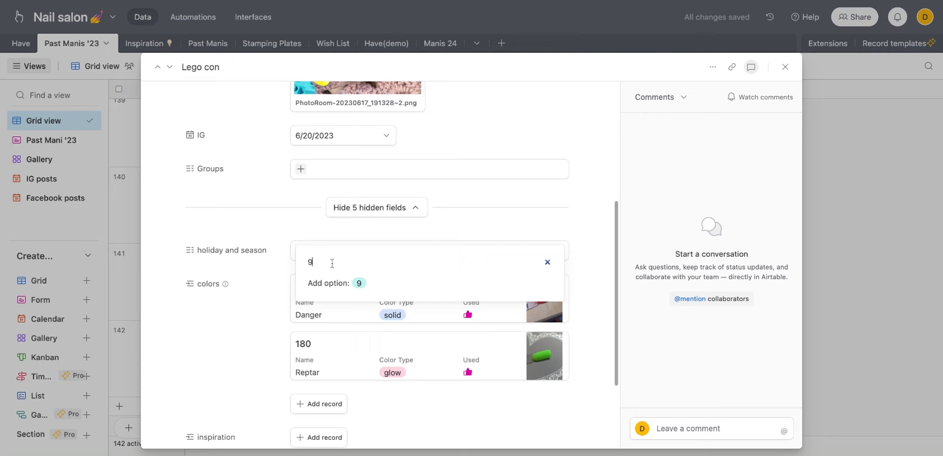
pyautogui.press('BackSpace')
pyautogui.click(269, 293)
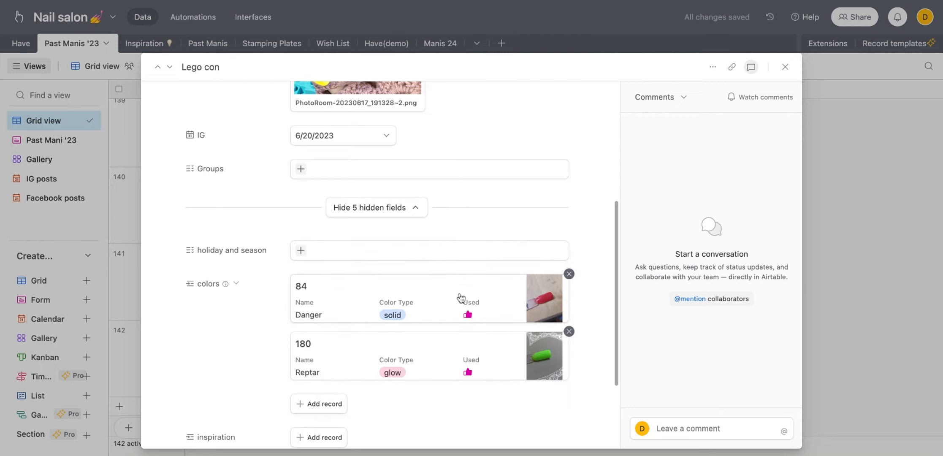
# Step: Link nail colors 9 (Blue Christmas) and 229 (Turn Up!) in Lego con's colors field and close the record
pyautogui.click(318, 407)
pyautogui.write('9')
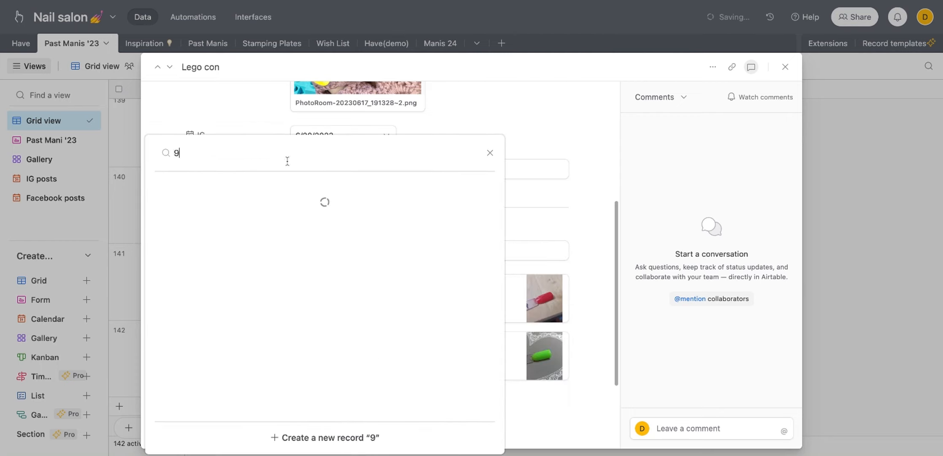
pyautogui.click(202, 213)
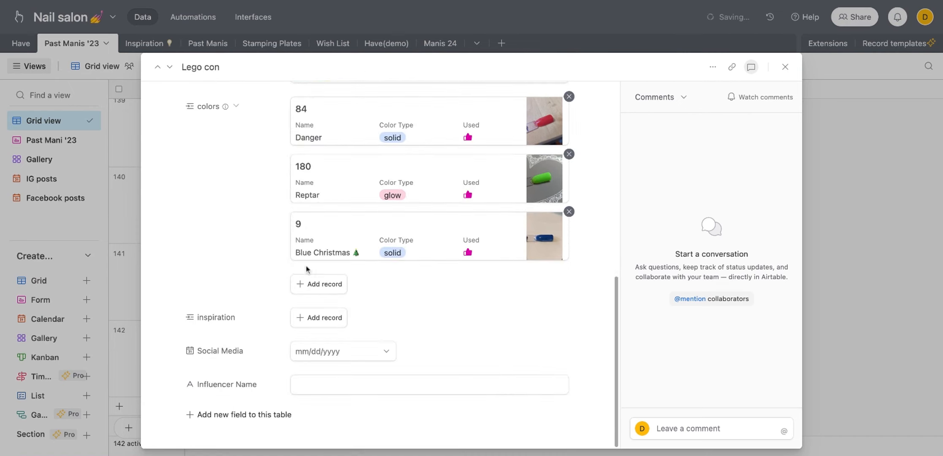
pyautogui.click(299, 291)
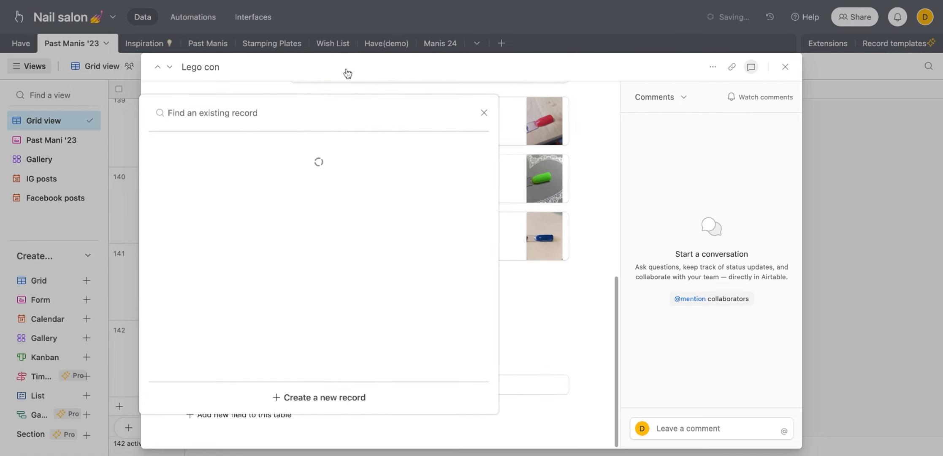
pyautogui.write('22')
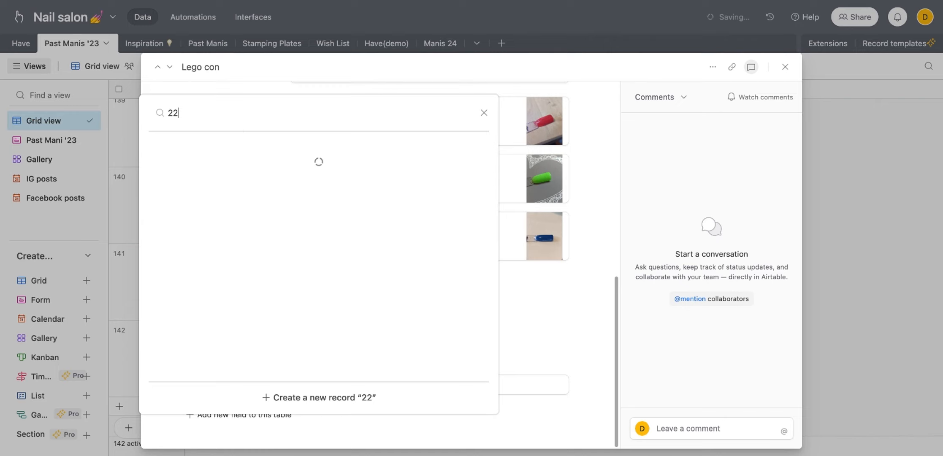
pyautogui.write('9')
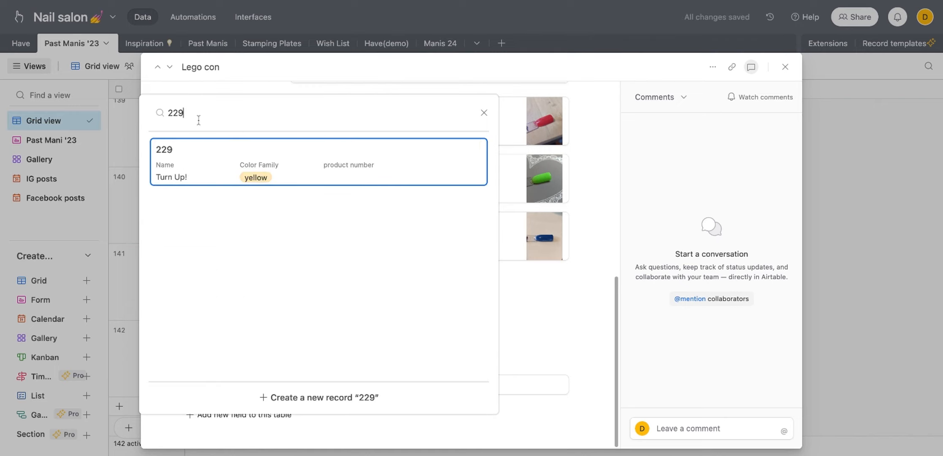
pyautogui.click(169, 175)
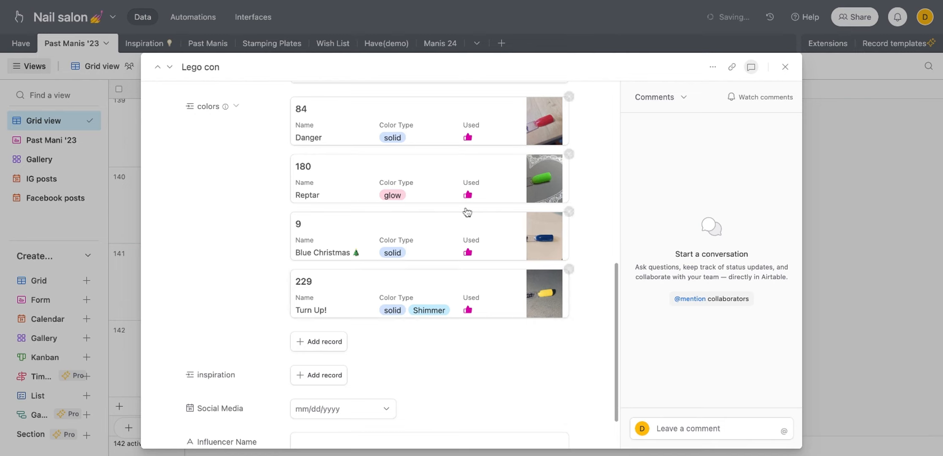
pyautogui.scroll(-3, 359, 325)
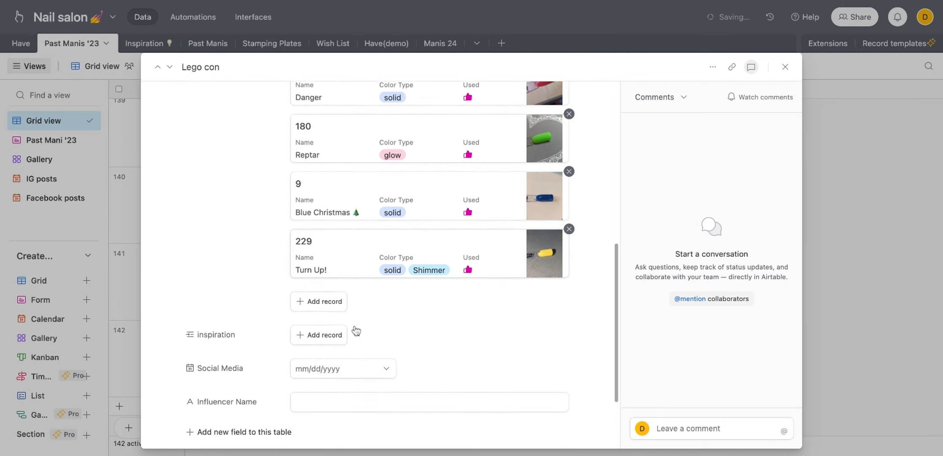
pyautogui.scroll(9, 437, 313)
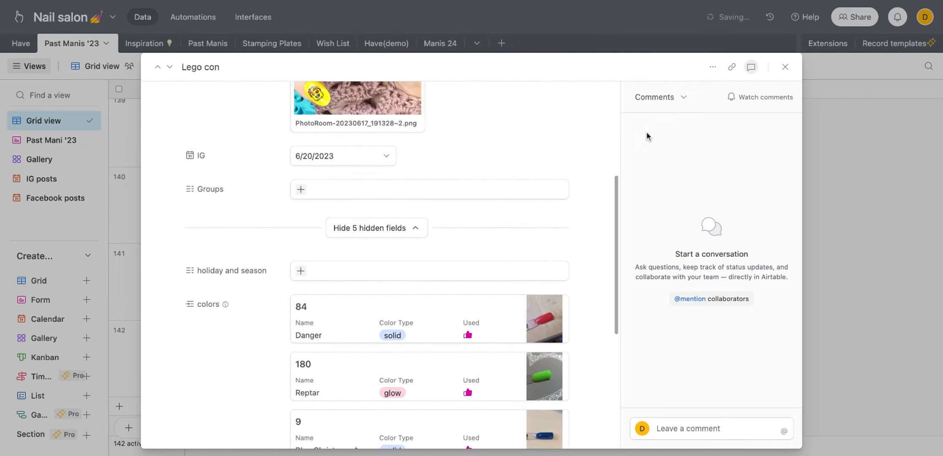
pyautogui.scroll(-3, 459, 247)
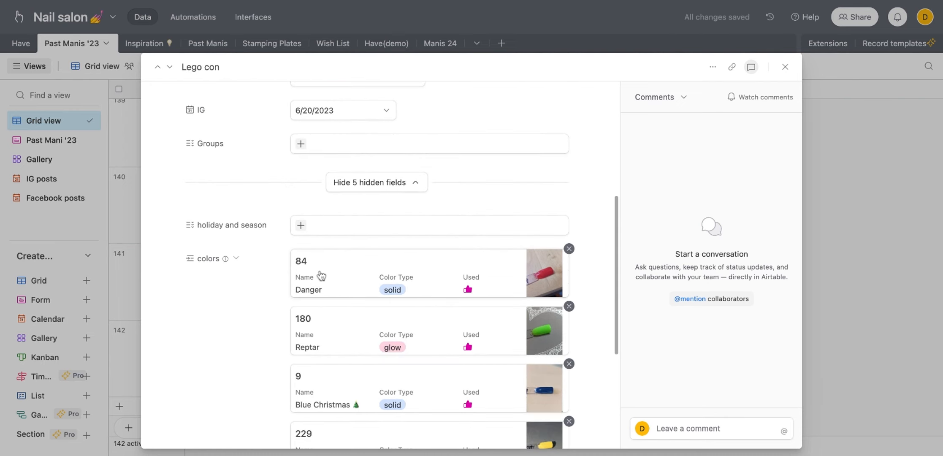
pyautogui.click(786, 66)
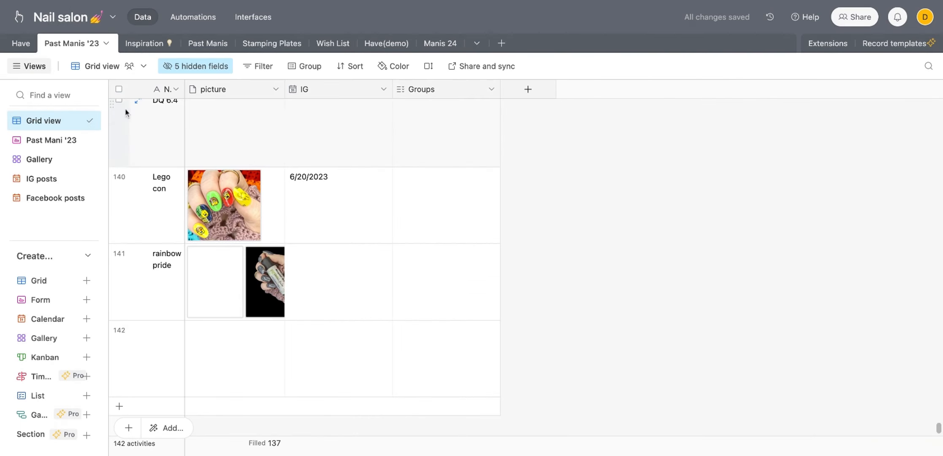
# Step: Switch to the Have table, find the Blue Christmas color and check its linked manicure in the Mani '23 field
pyautogui.click(22, 43)
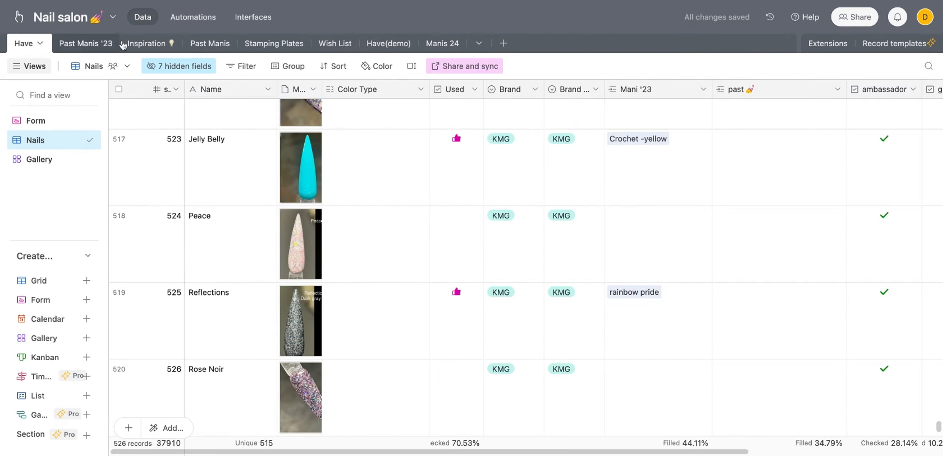
pyautogui.scroll(20, 269, 243)
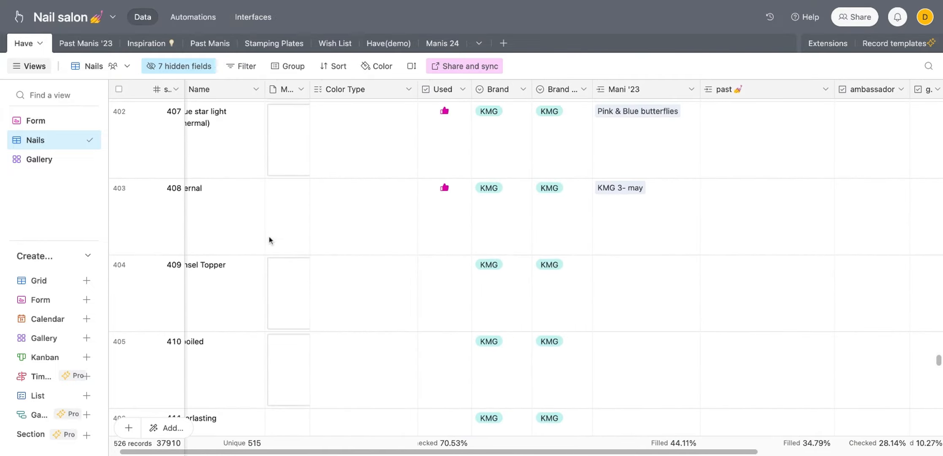
pyautogui.scroll(20, 269, 232)
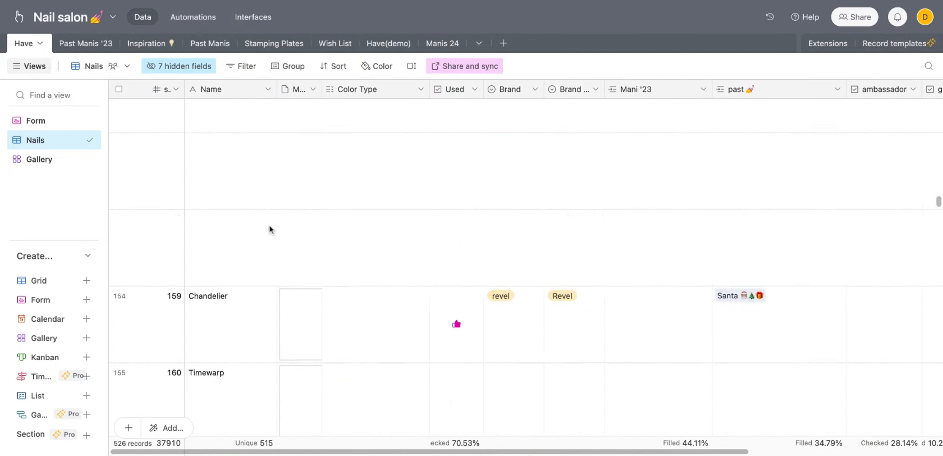
pyautogui.scroll(10, 268, 226)
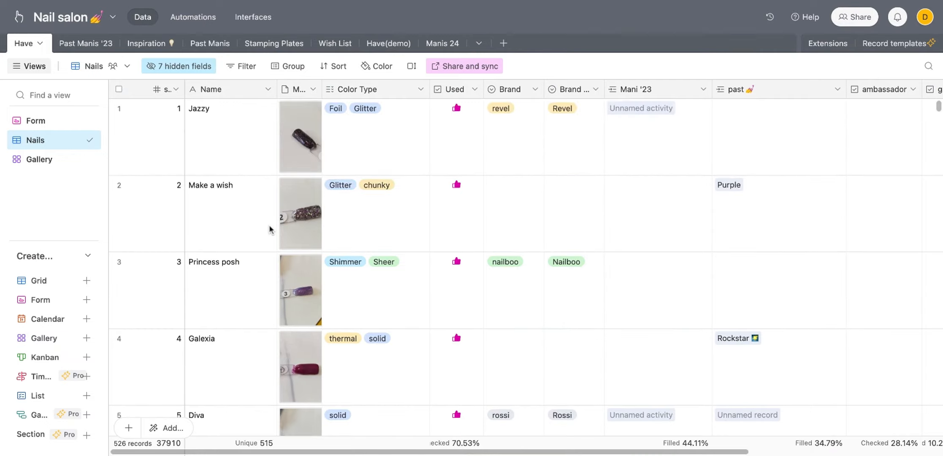
pyautogui.scroll(-5, 269, 225)
pyautogui.scroll(-3, 500, 327)
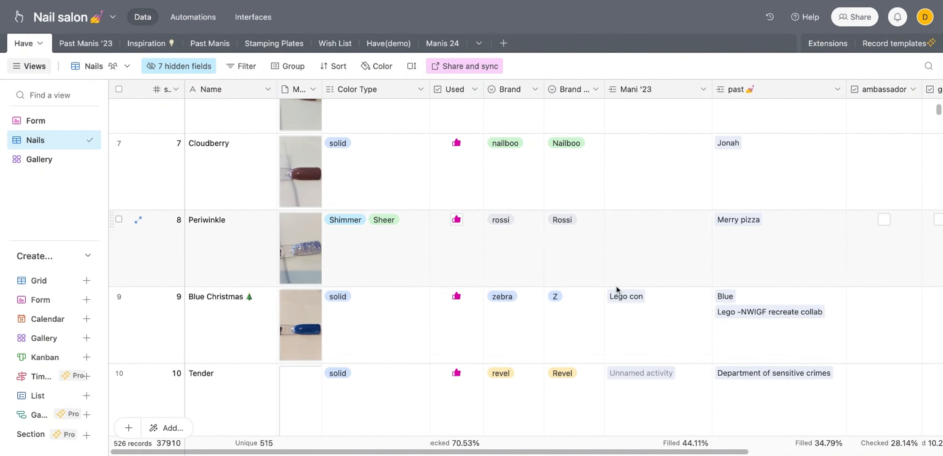
pyautogui.click(616, 296)
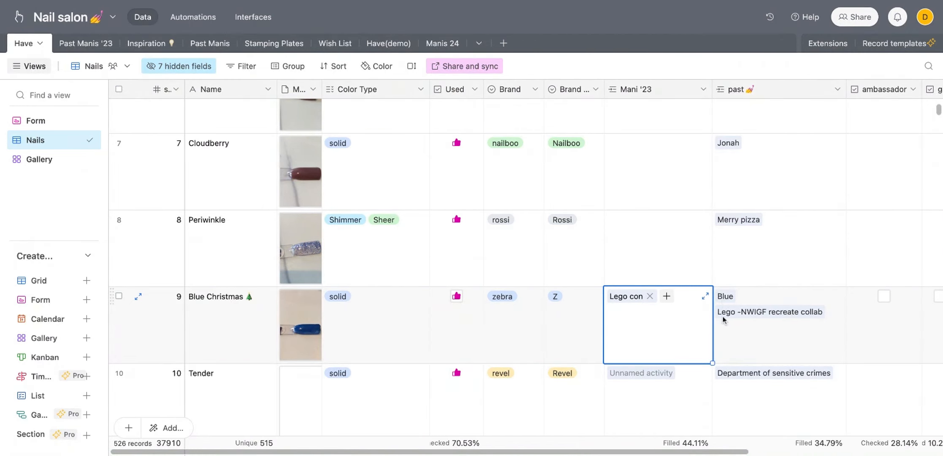
# Step: Expand the Lego -NWIGF recreate collab record from Blue Christmas's past manicure links, examine its linked colors and close it
pyautogui.click(735, 314)
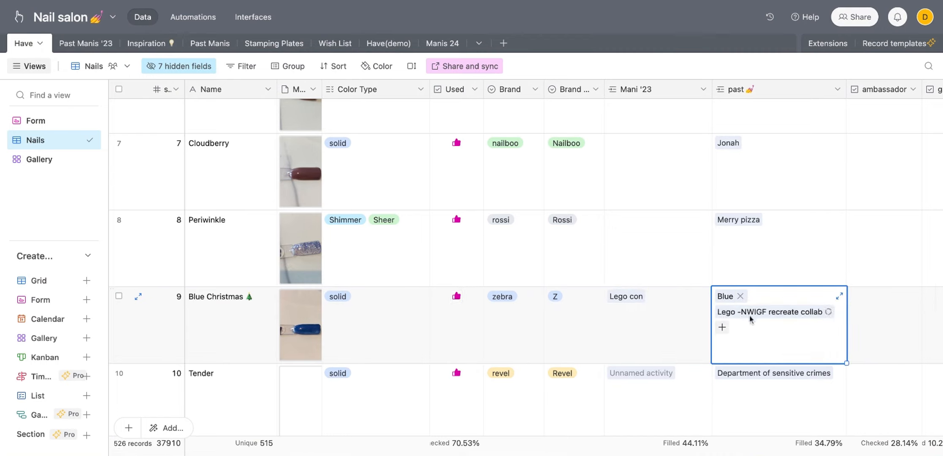
pyautogui.click(727, 312)
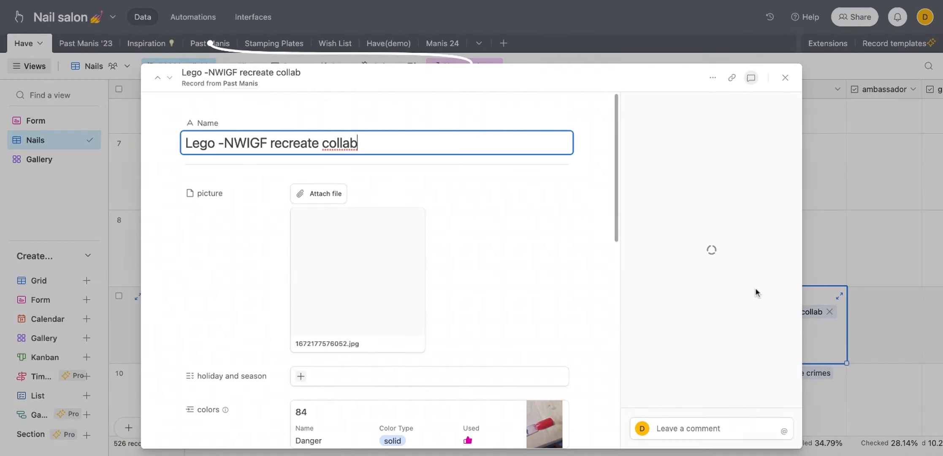
pyautogui.scroll(-5, 394, 292)
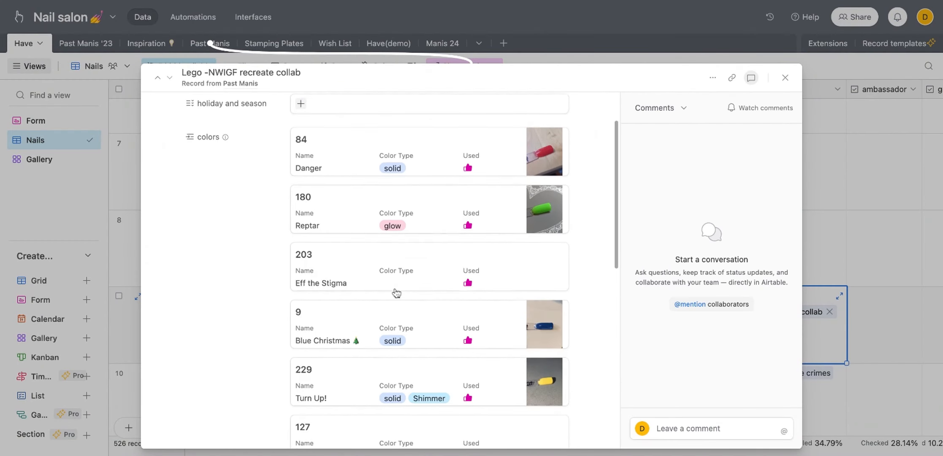
pyautogui.scroll(-4, 396, 293)
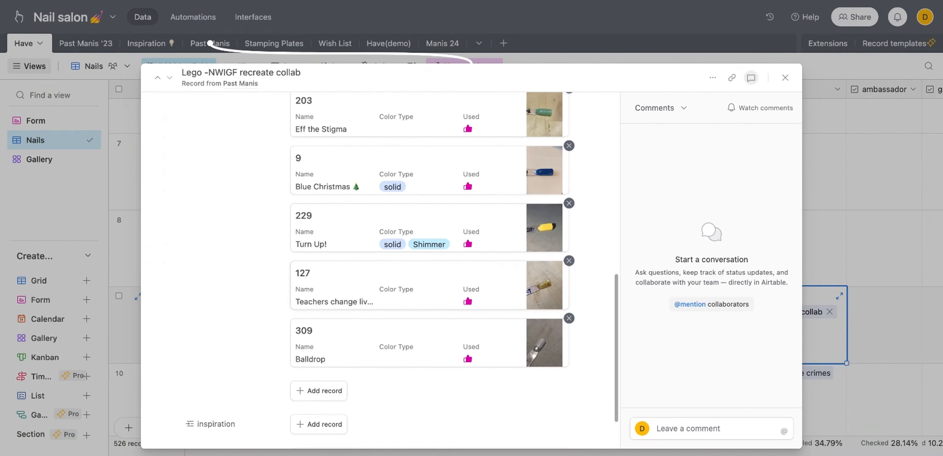
pyautogui.scroll(1, 394, 270)
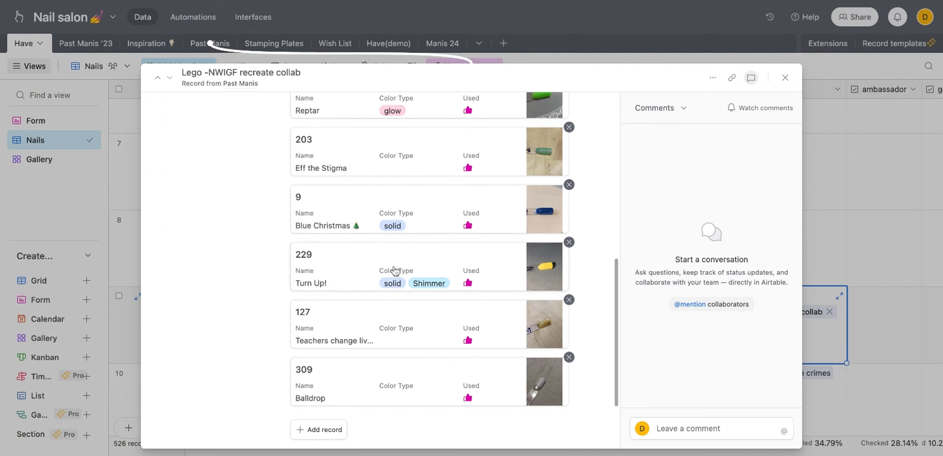
pyautogui.scroll(2, 410, 186)
pyautogui.scroll(1, 411, 187)
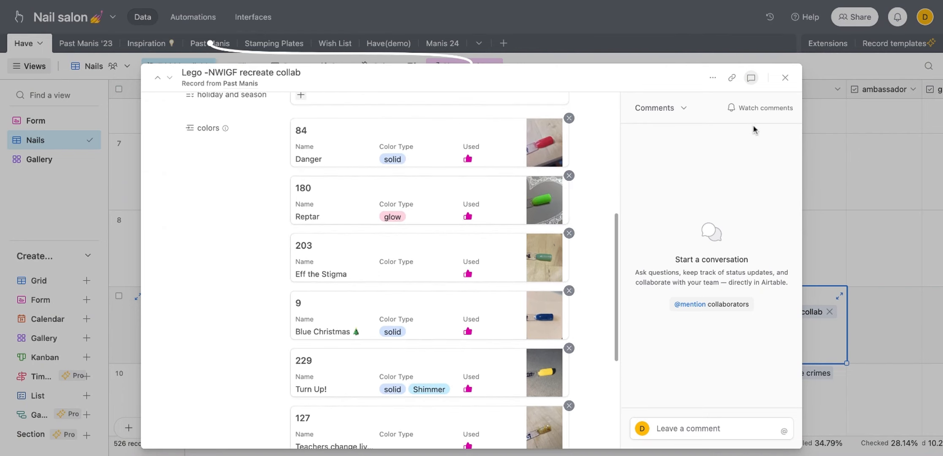
pyautogui.click(785, 79)
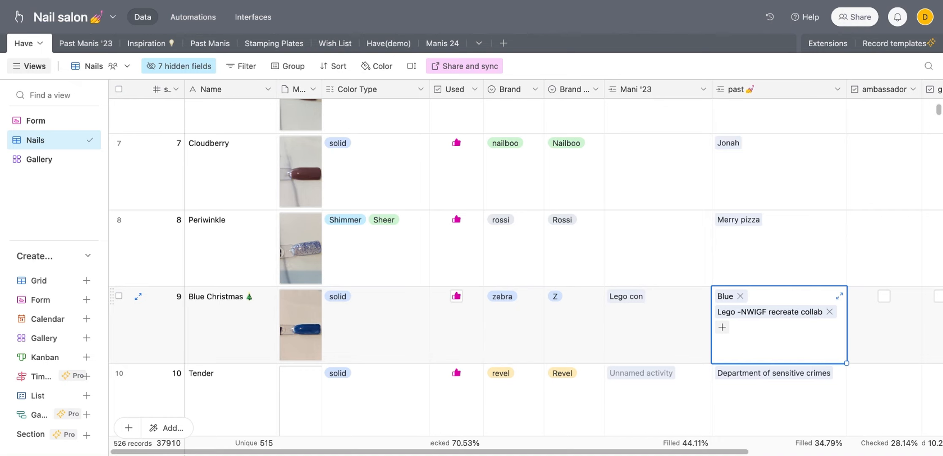
pyautogui.scroll(15, 427, 253)
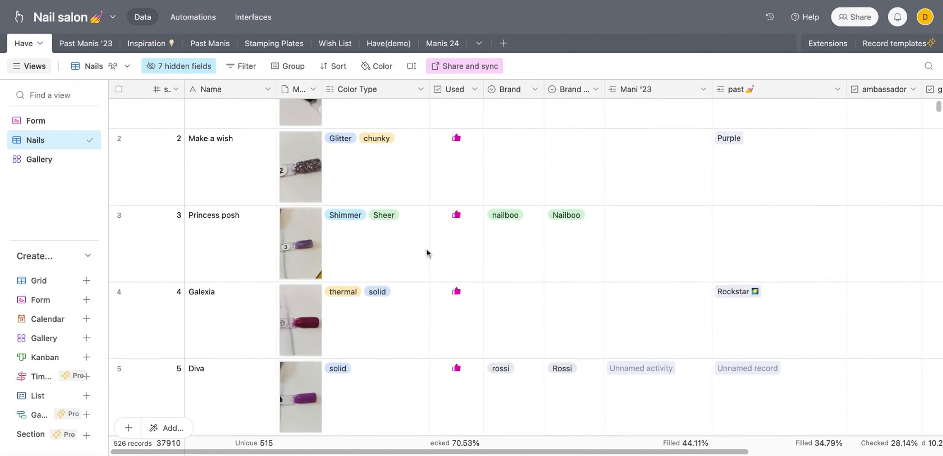
pyautogui.hscroll(-1, 423, 250)
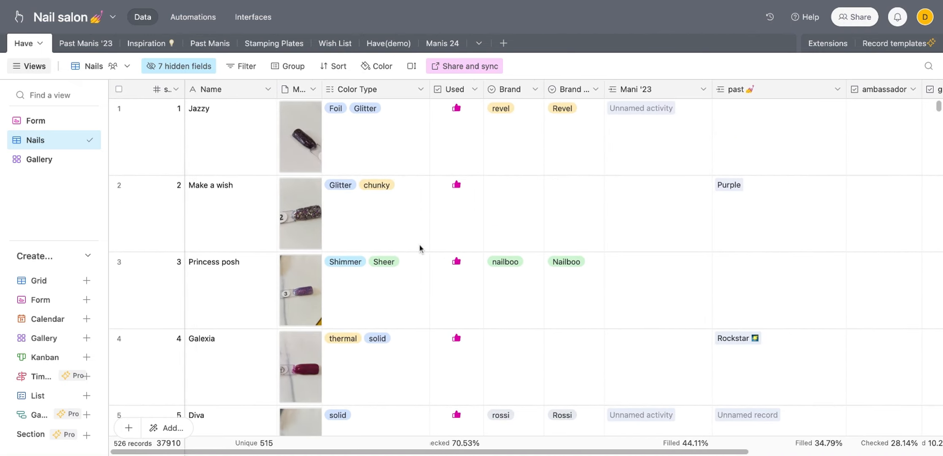